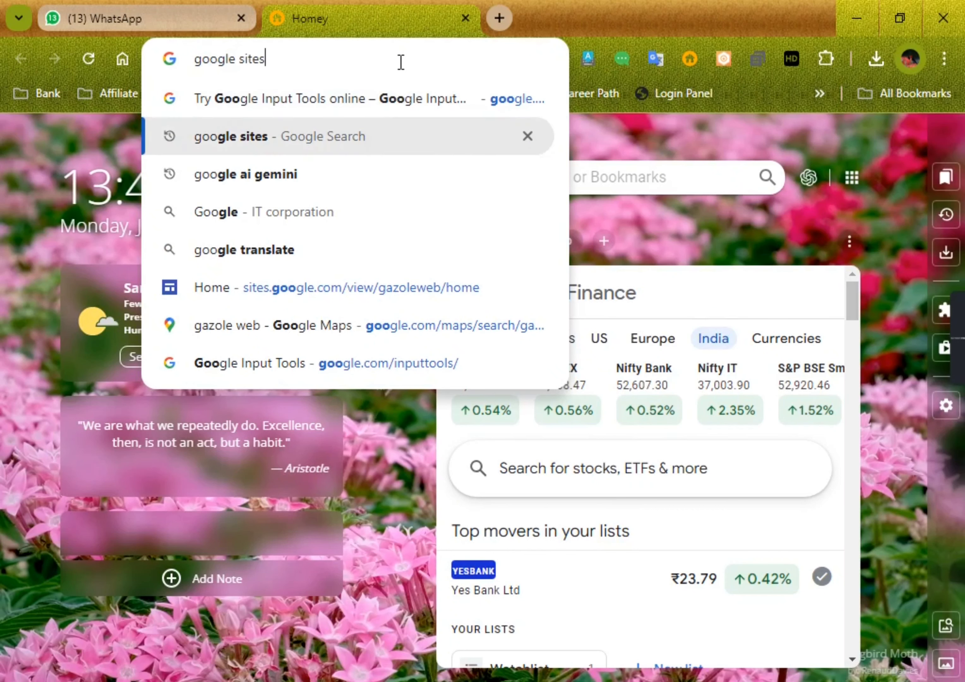
Step: Search Google for google sites, open the Google Sites home page and close the search results tab
{"action": "key", "text": "Return"}
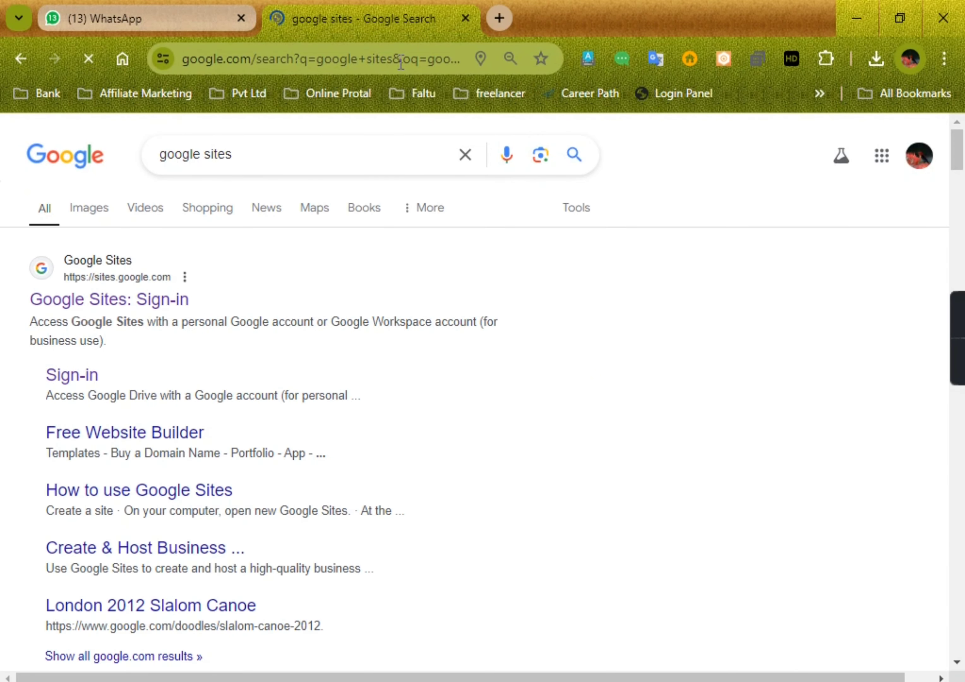
{"action": "left_click", "coordinate": [97, 302]}
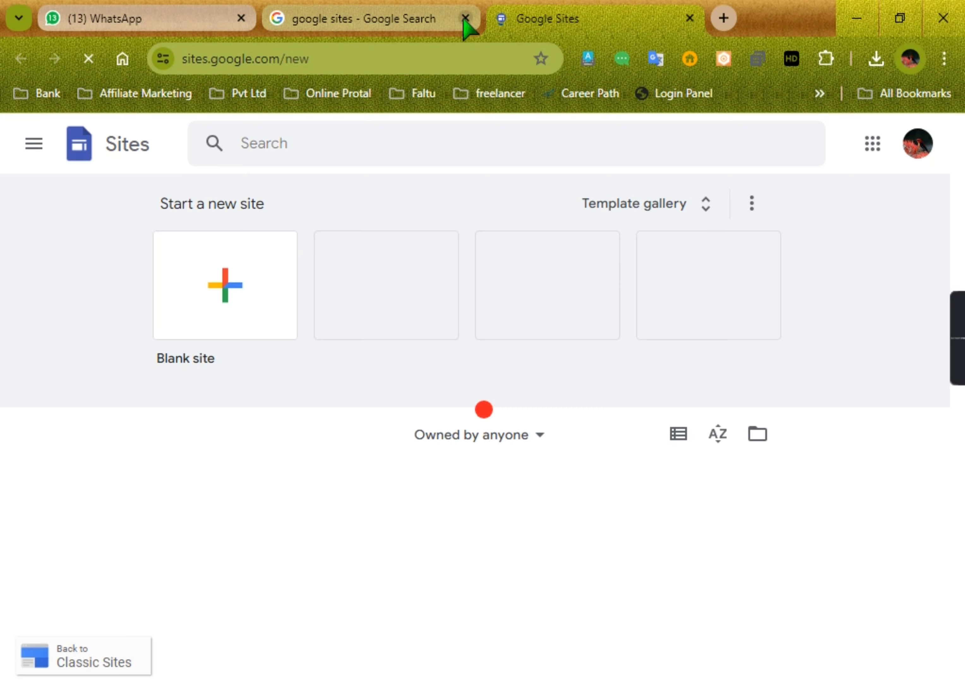
{"action": "left_click", "coordinate": [465, 19]}
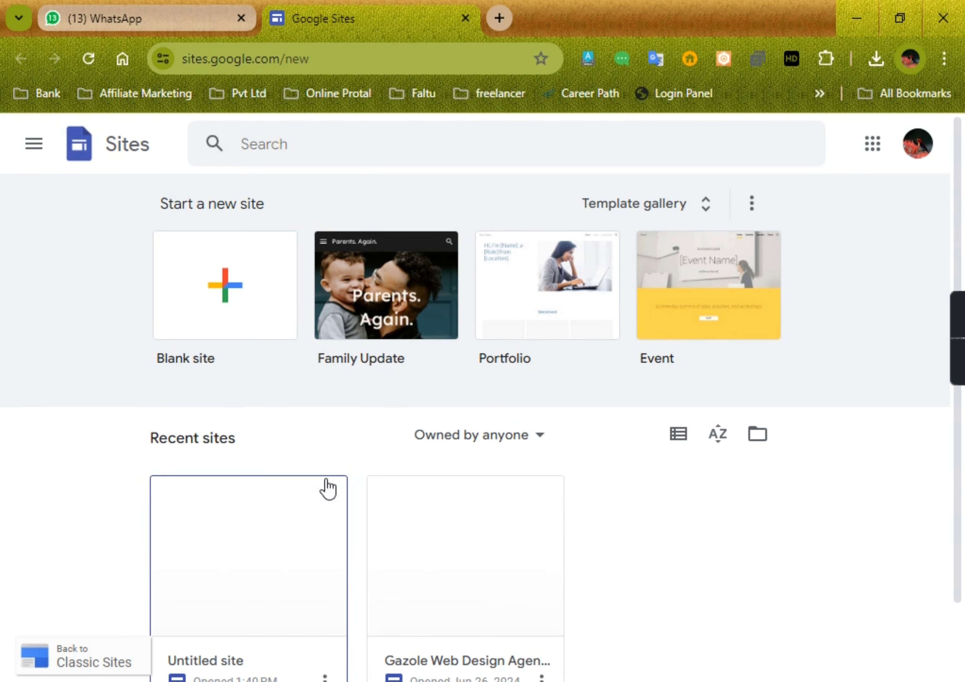
Step: Remove the site named Untitled site from the recent sites
{"action": "scroll", "coordinate": [336, 498], "scroll_direction": "down", "scroll_amount": 2}
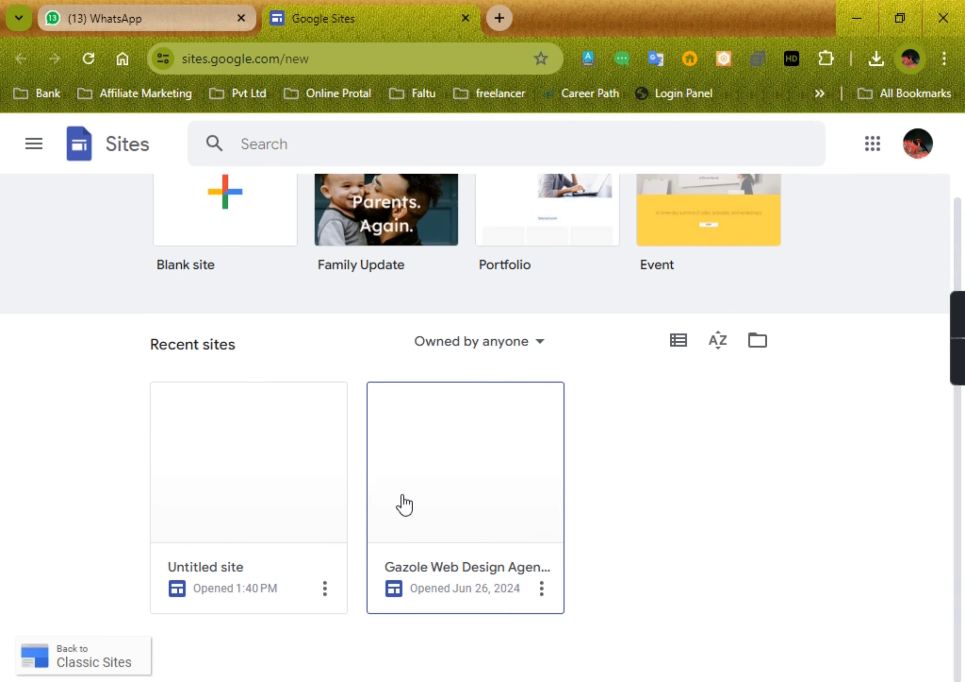
{"action": "left_click", "coordinate": [325, 587]}
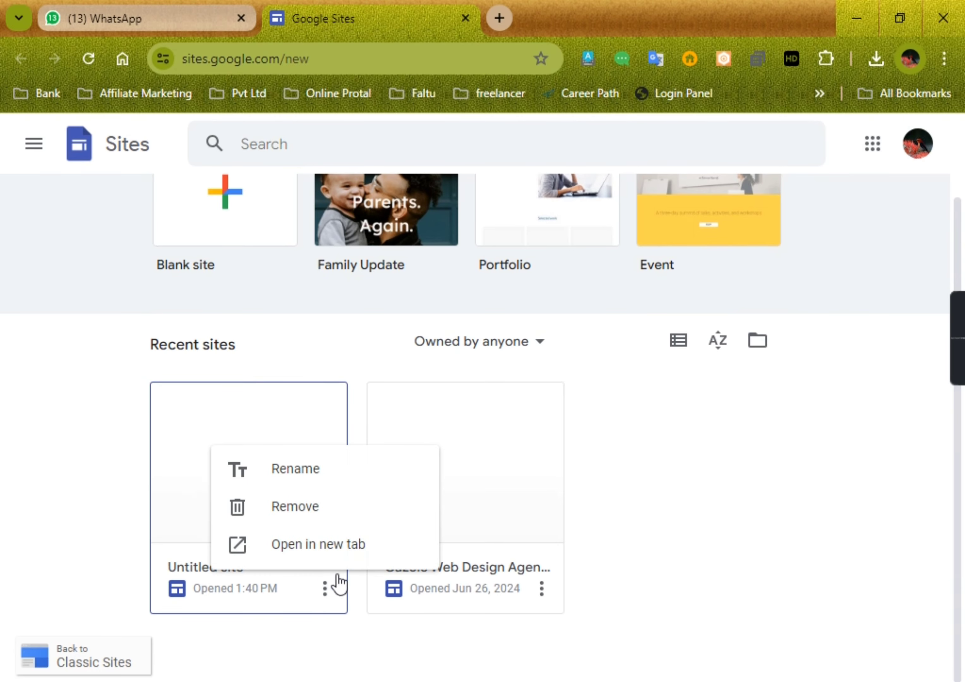
{"action": "left_click", "coordinate": [309, 524]}
{"action": "left_click", "coordinate": [766, 467]}
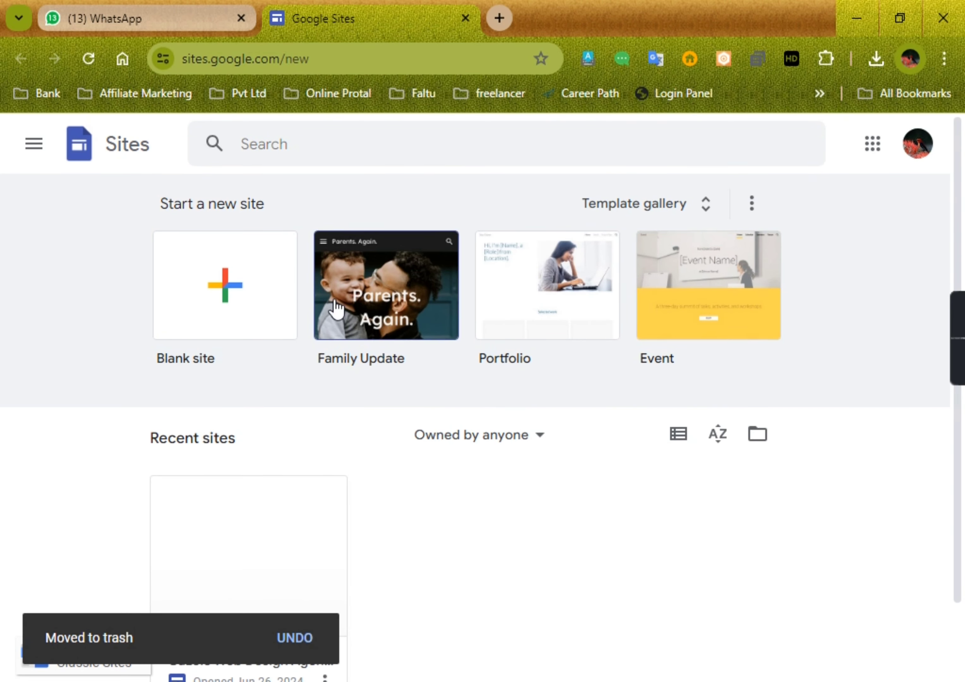
Step: Create a new blank site and select its document name
{"action": "left_click", "coordinate": [229, 315]}
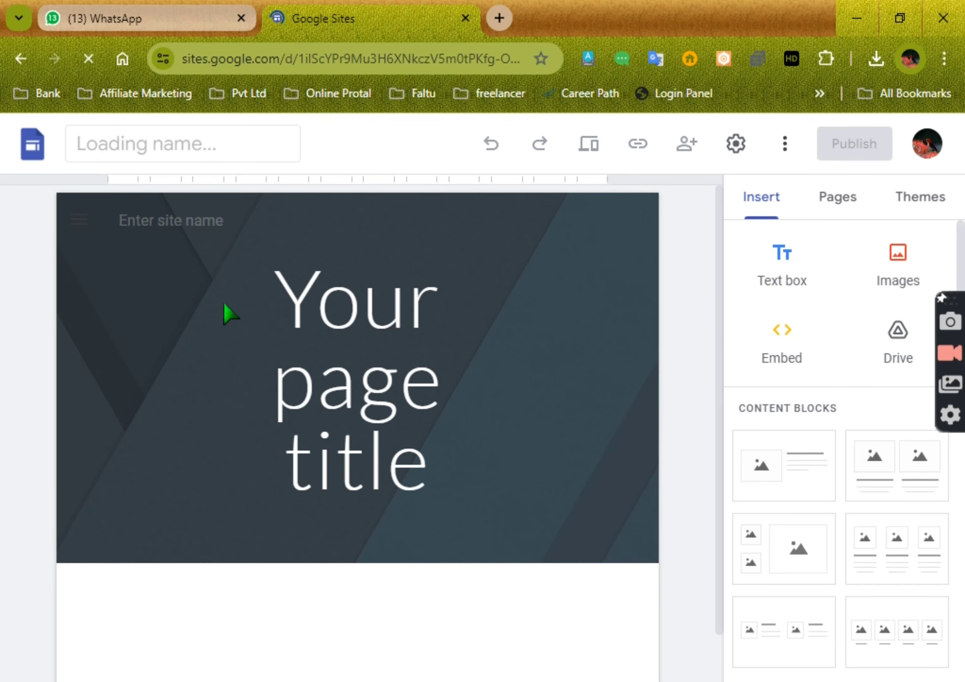
{"action": "left_click", "coordinate": [493, 403]}
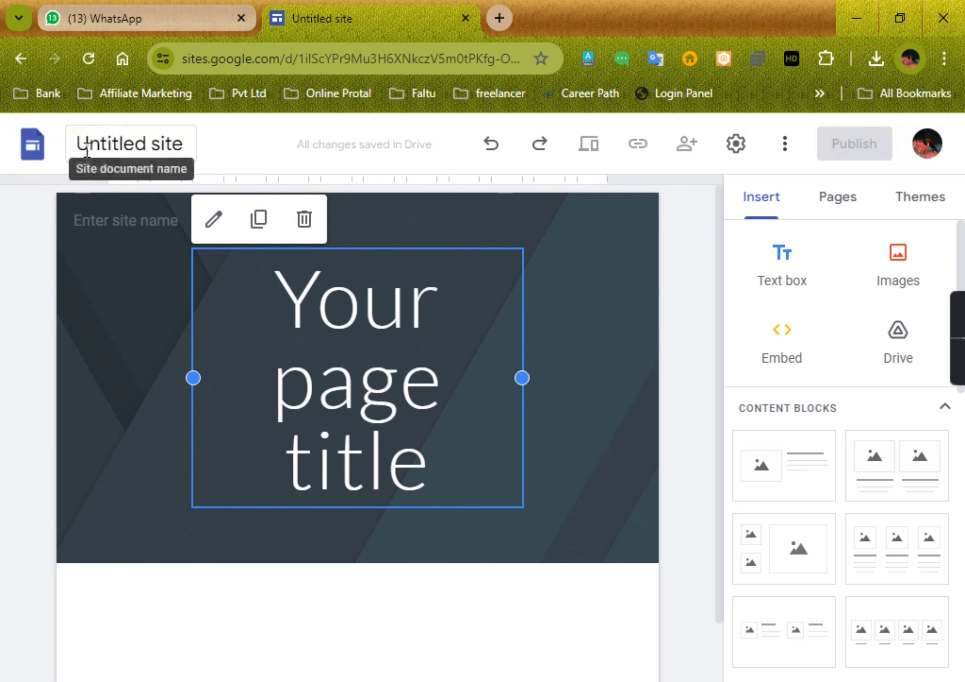
{"action": "left_click", "coordinate": [89, 144]}
{"action": "left_click", "coordinate": [91, 143]}
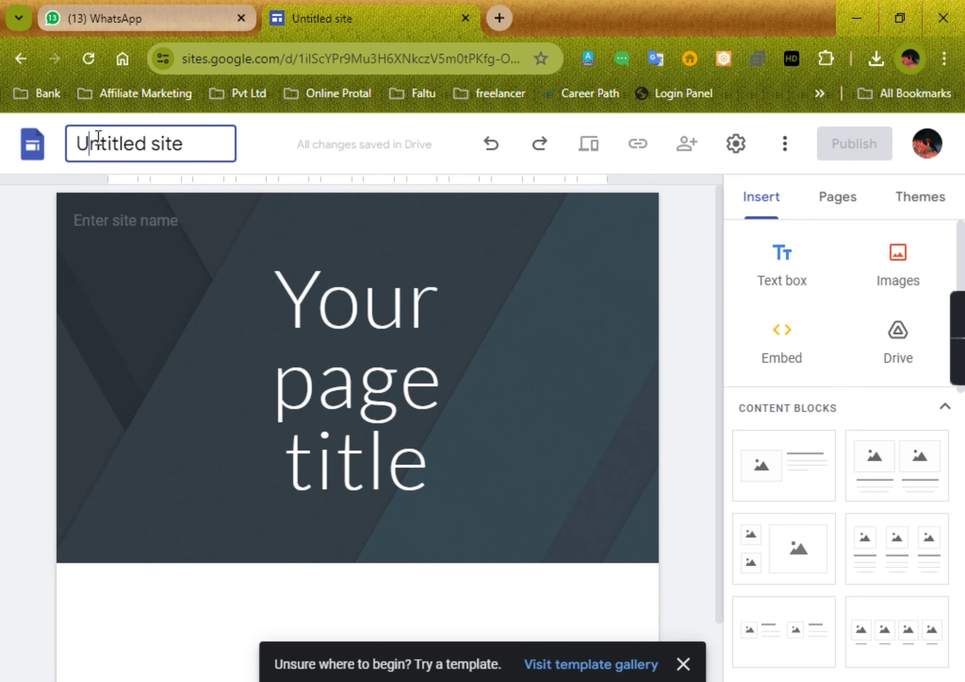
{"action": "left_click_drag", "start_coordinate": [194, 141], "coordinate": [83, 146]}
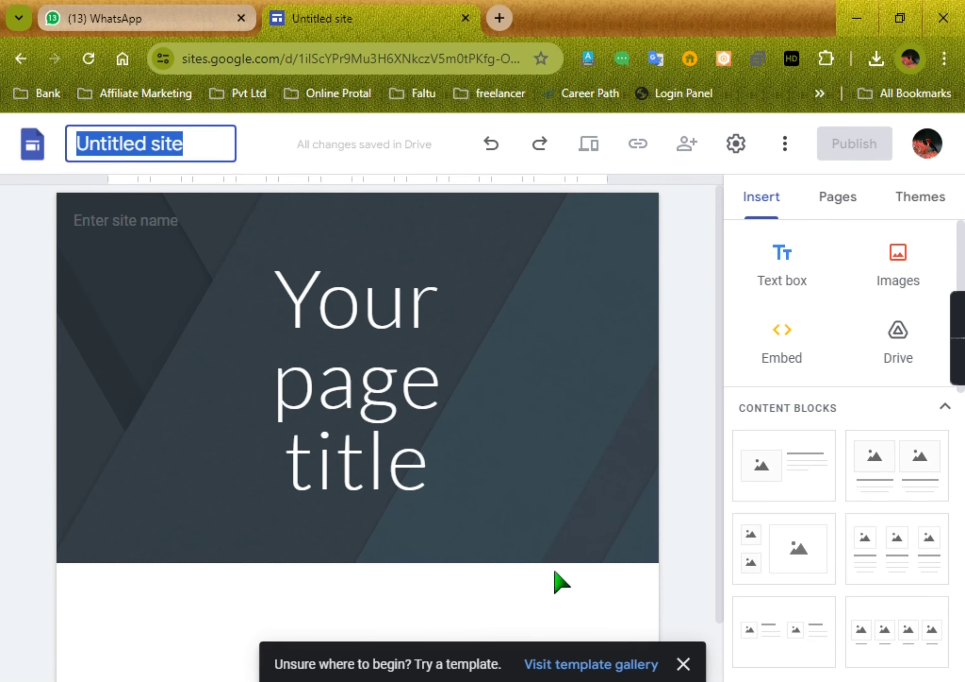
Step: Search Google for malda in a new browser tab
{"action": "left_click", "coordinate": [500, 18]}
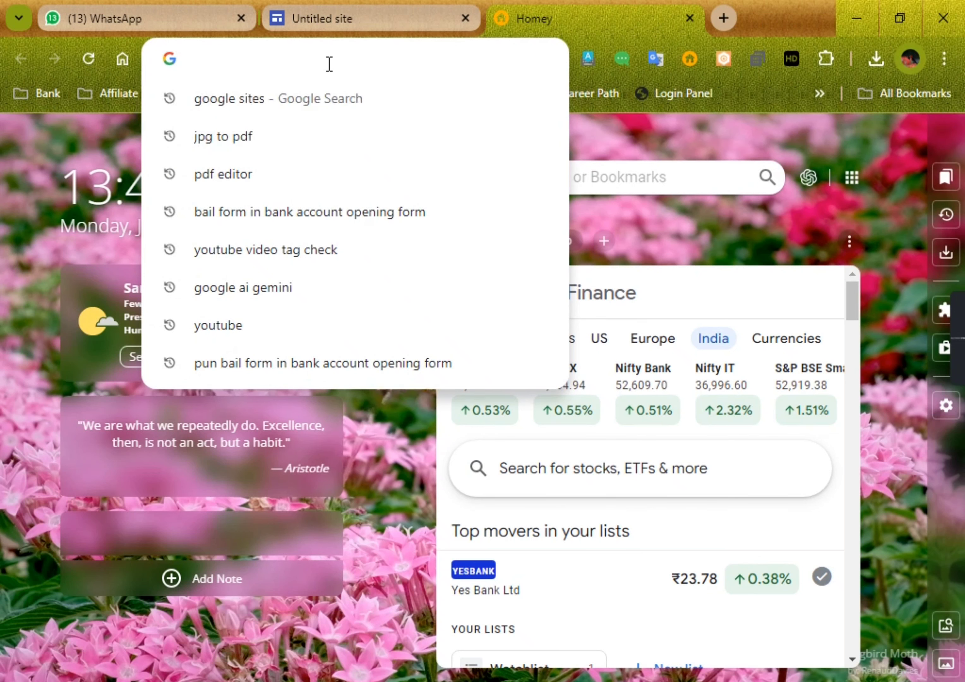
{"action": "type", "text": "gazole"}
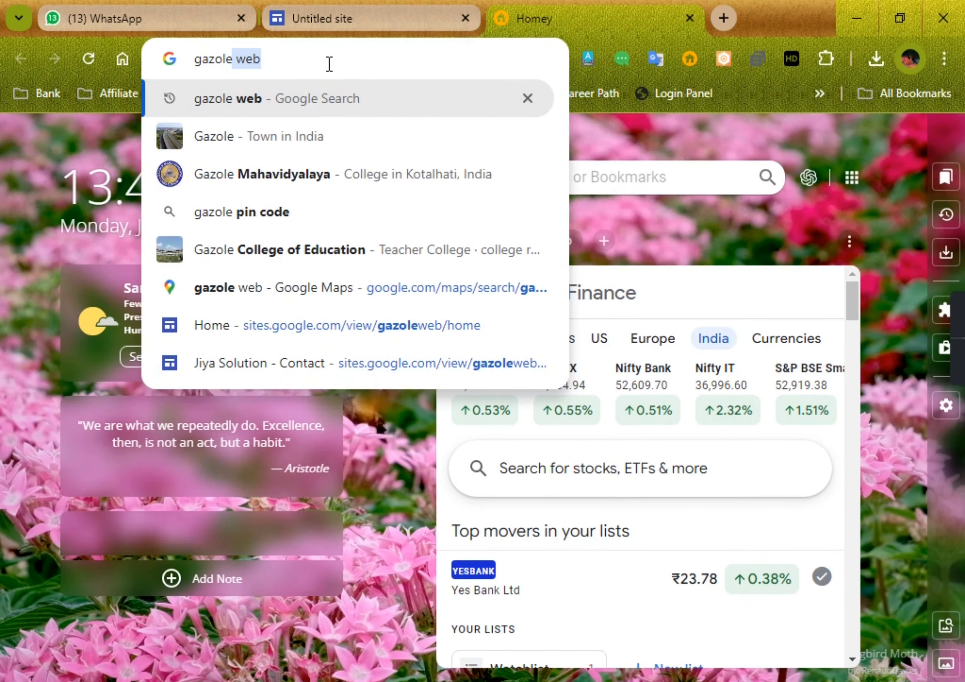
{"action": "key", "text": "BackSpace"}
{"action": "key", "text": "Escape"}
{"action": "type", "text": "malda"}
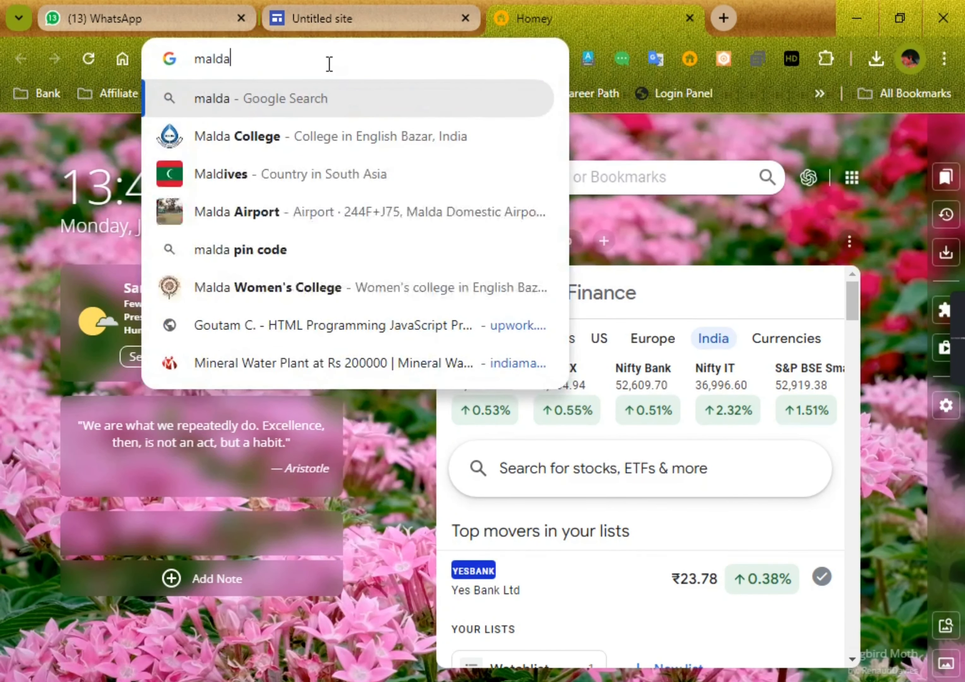
{"action": "key", "text": "Return"}
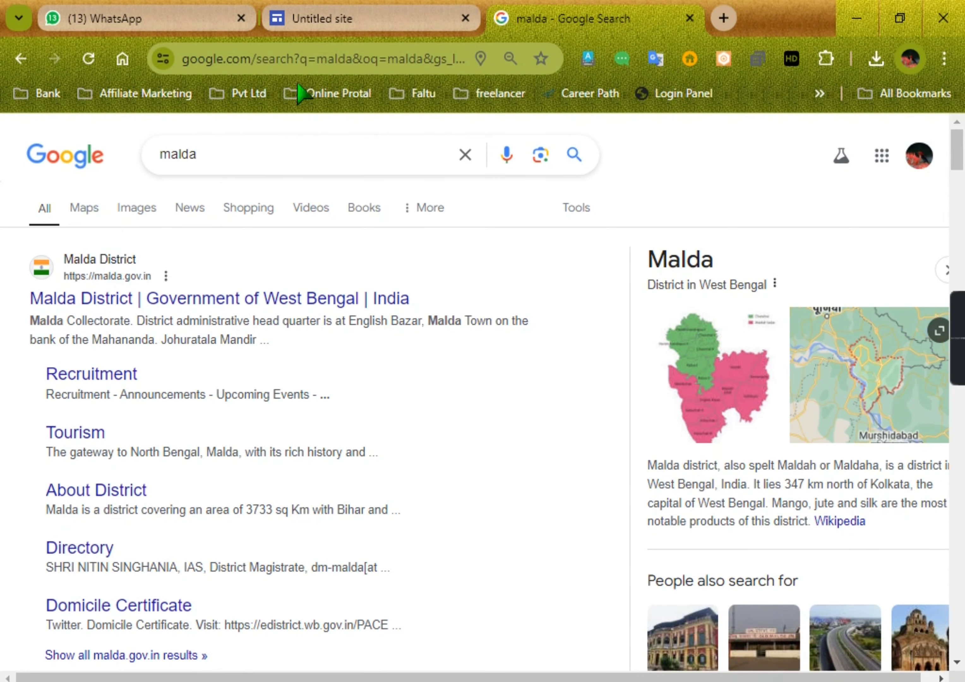
Step: Return to the site editor and rename the site document as Web Zone
{"action": "left_click", "coordinate": [354, 17]}
{"action": "left_click_drag", "start_coordinate": [187, 144], "coordinate": [87, 136]}
{"action": "key", "text": "BackSpace"}
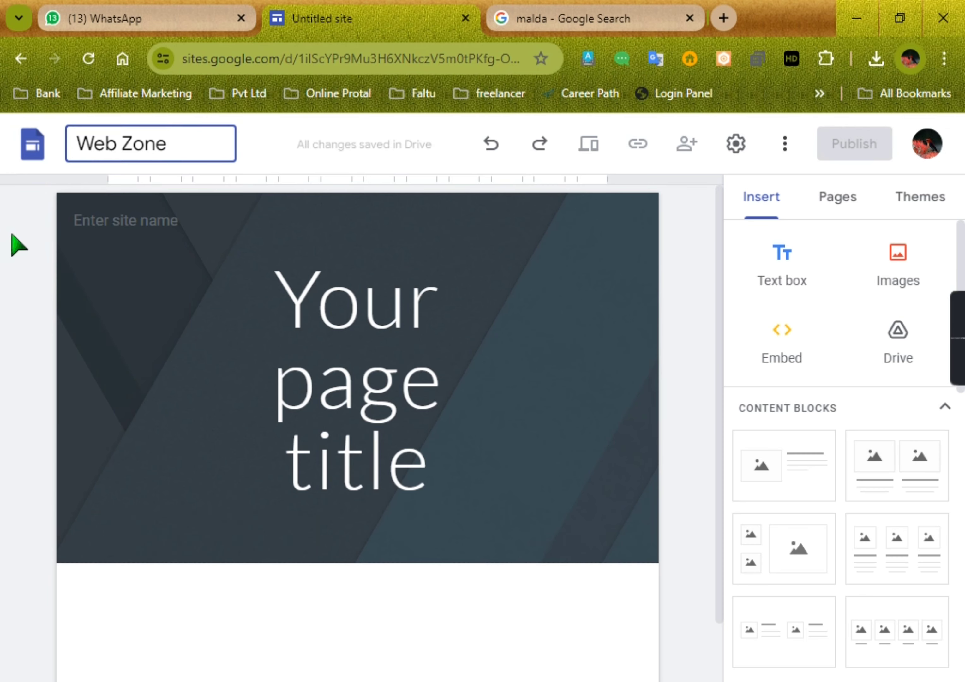
Step: Clear the placeholder text from the page title box in the header
{"action": "left_click", "coordinate": [406, 468]}
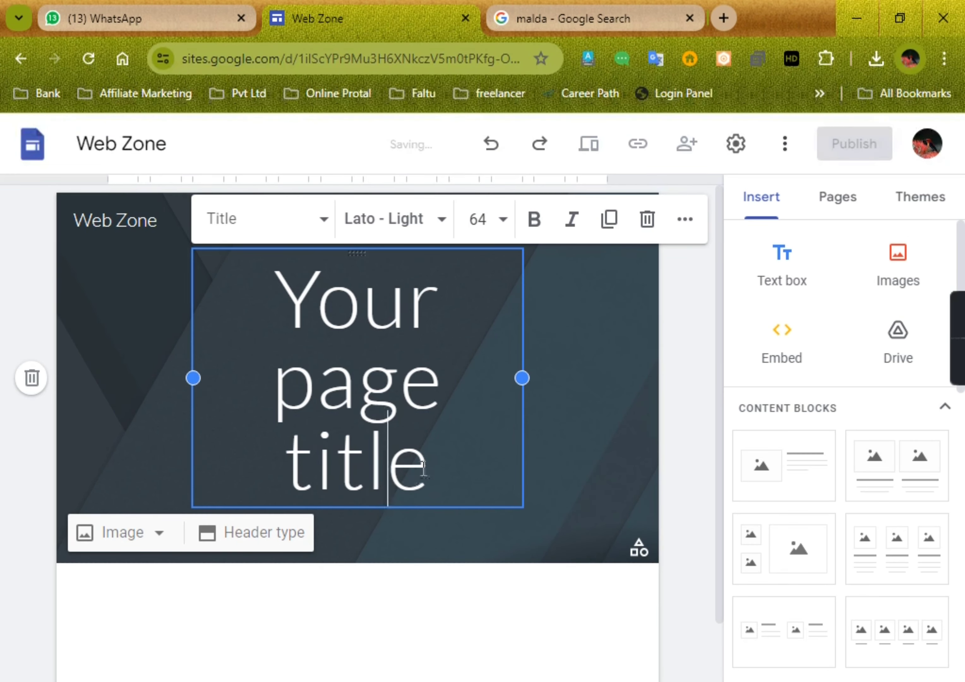
{"action": "left_click_drag", "start_coordinate": [424, 468], "coordinate": [290, 310]}
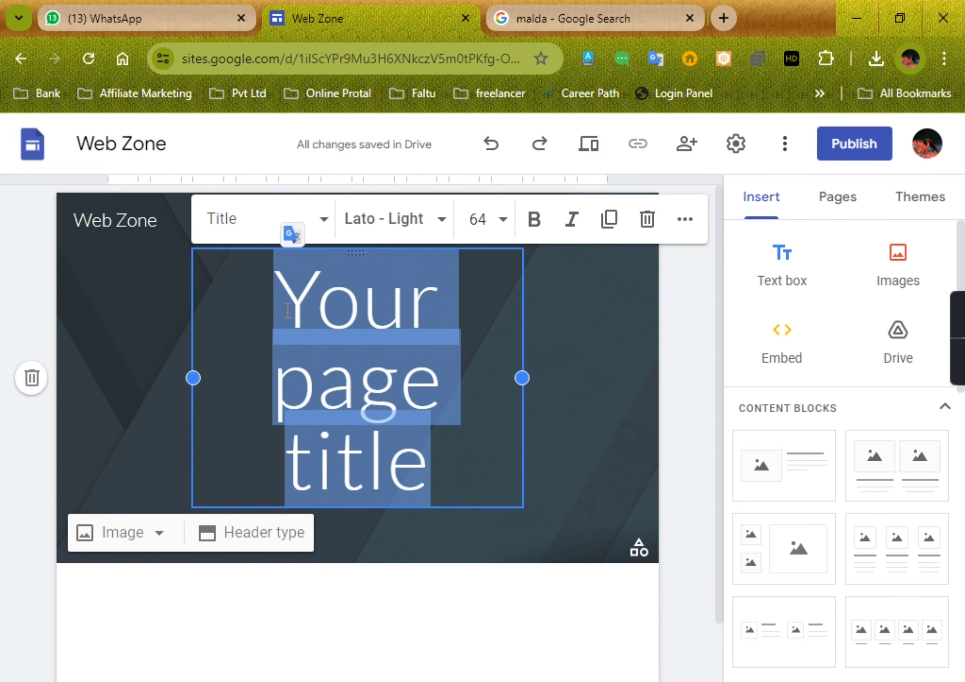
{"action": "type", "text": "We"}
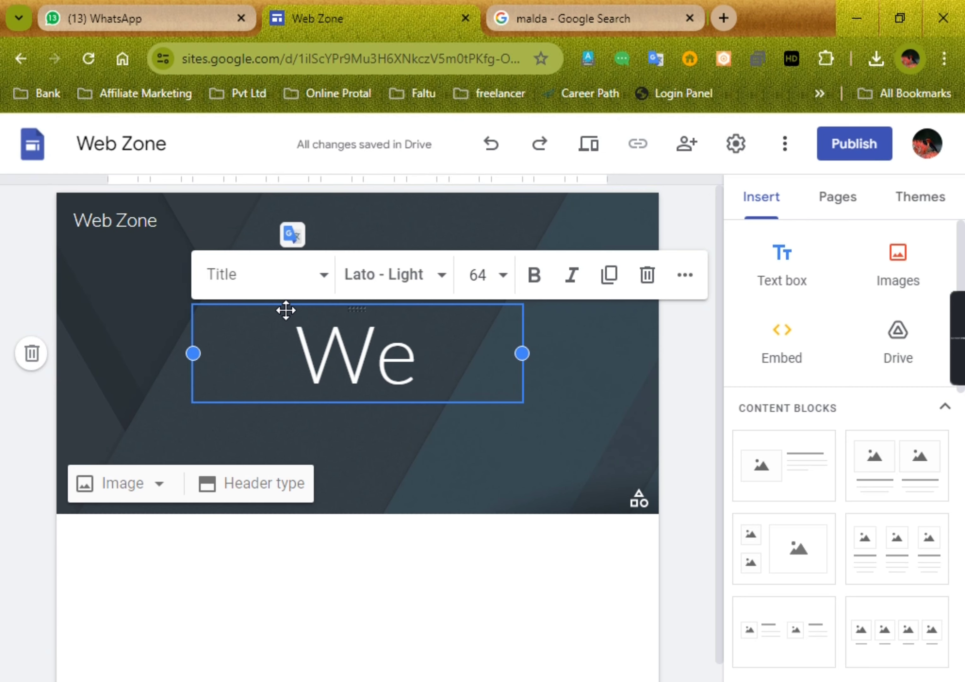
{"action": "type", "text": "lc"}
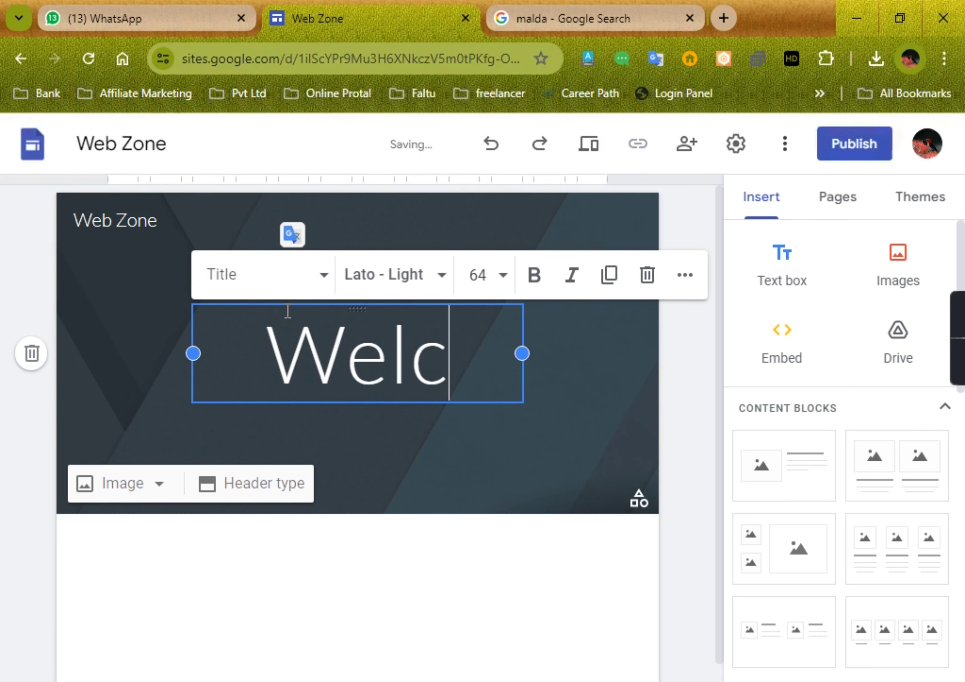
{"action": "type", "text": "om"}
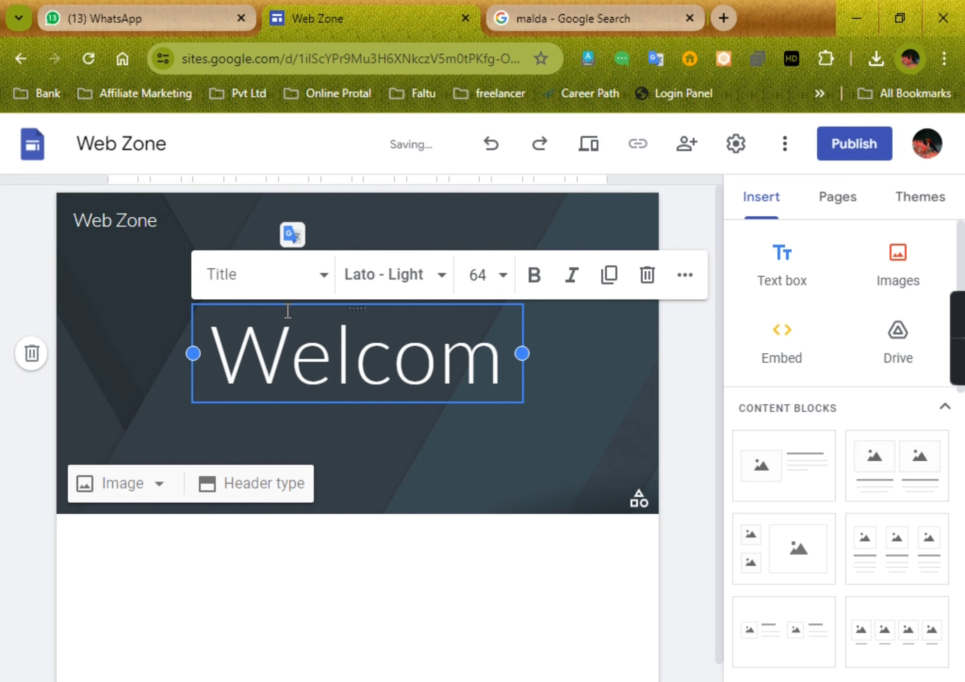
{"action": "key", "text": "BackSpace"}
{"action": "key", "text": "BackSpace"}
{"action": "key", "text": "BackSpace"}
{"action": "key", "text": "BackSpace"}
{"action": "key", "text": "BackSpace"}
{"action": "key", "text": "BackSpace"}
{"action": "key", "text": "BackSpace"}
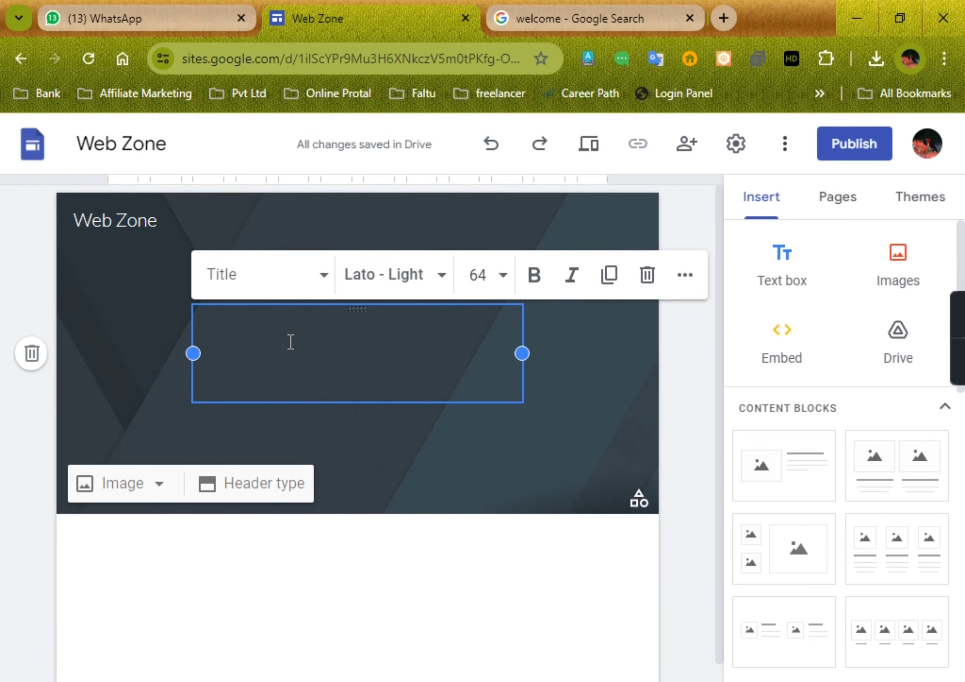
Step: Enter "Welcome To Web Zone" as the header's page title and widen its text box on both sides
{"action": "type", "text": "welcome"}
{"action": "left_click_drag", "start_coordinate": [189, 348], "coordinate": [141, 370]}
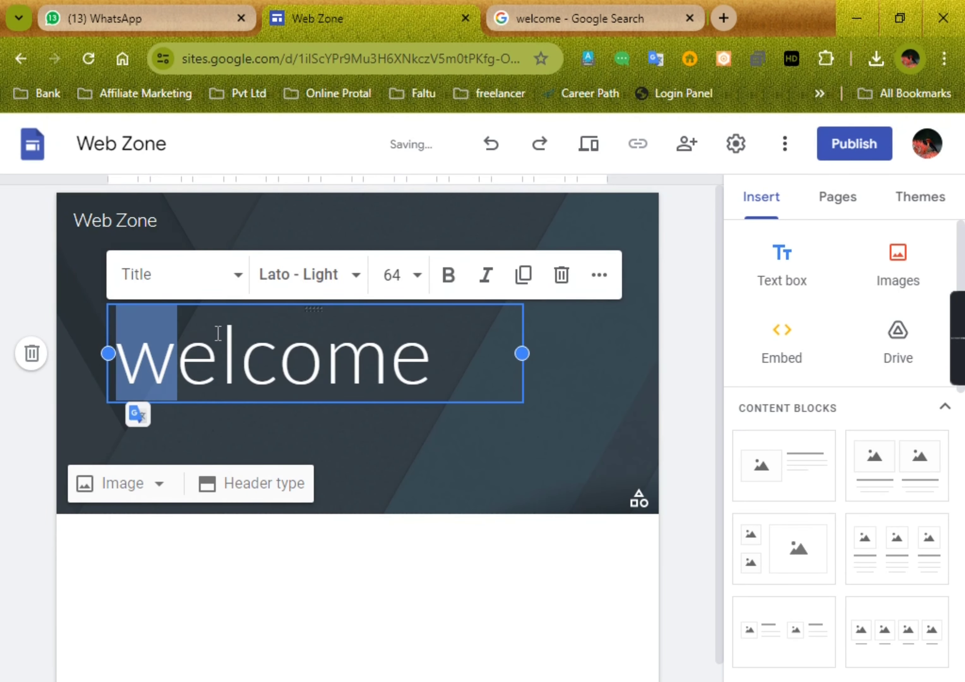
{"action": "type", "text": "W"}
{"action": "left_click", "coordinate": [463, 374]}
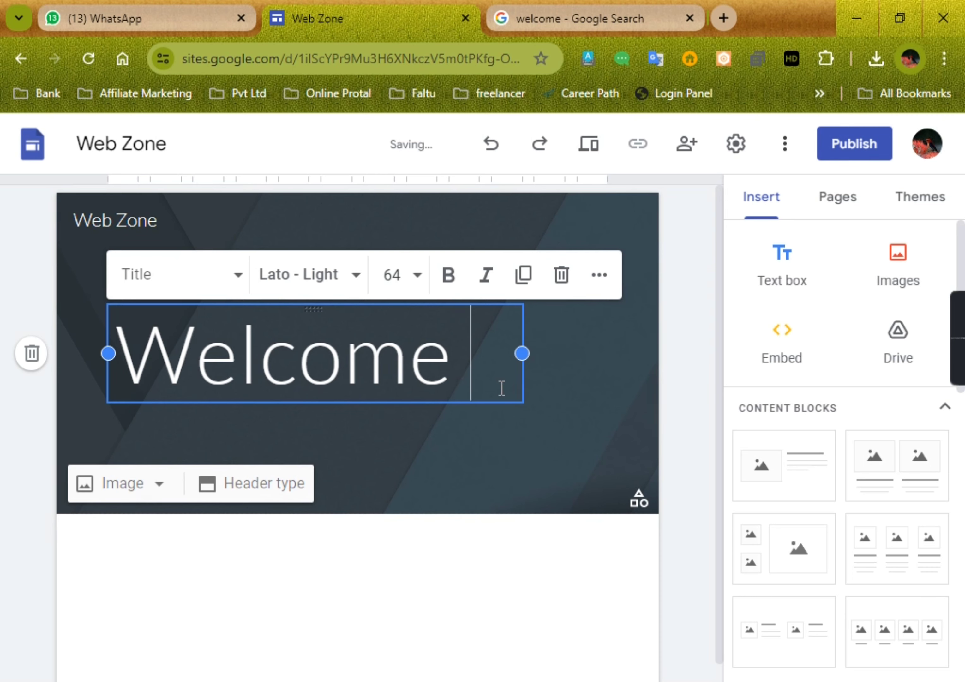
{"action": "type", "text": "To "}
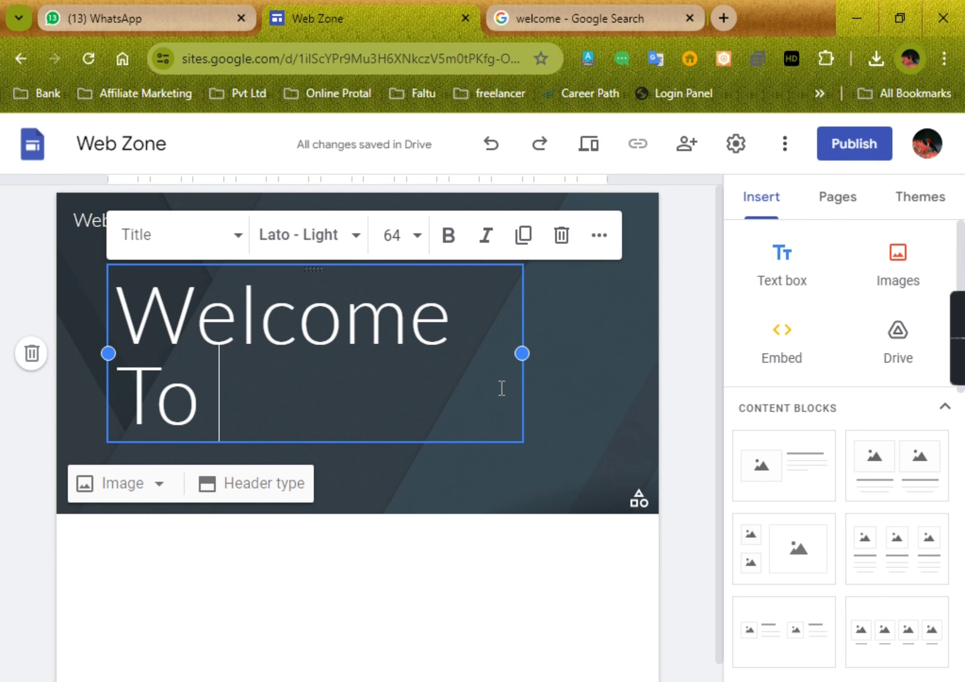
{"action": "type", "text": "We"}
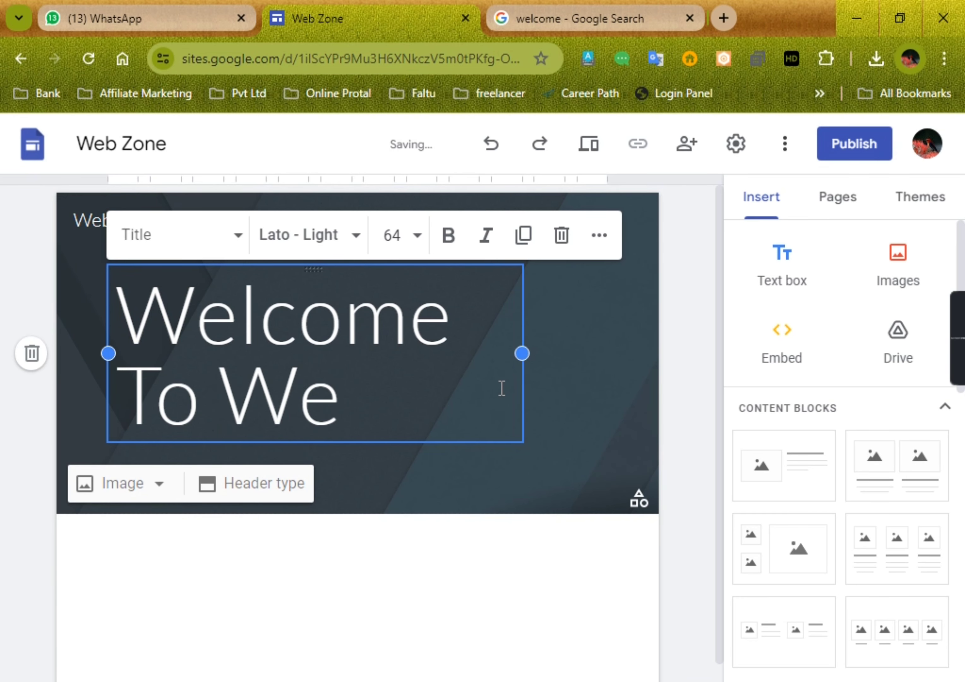
{"action": "type", "text": "b Zo"}
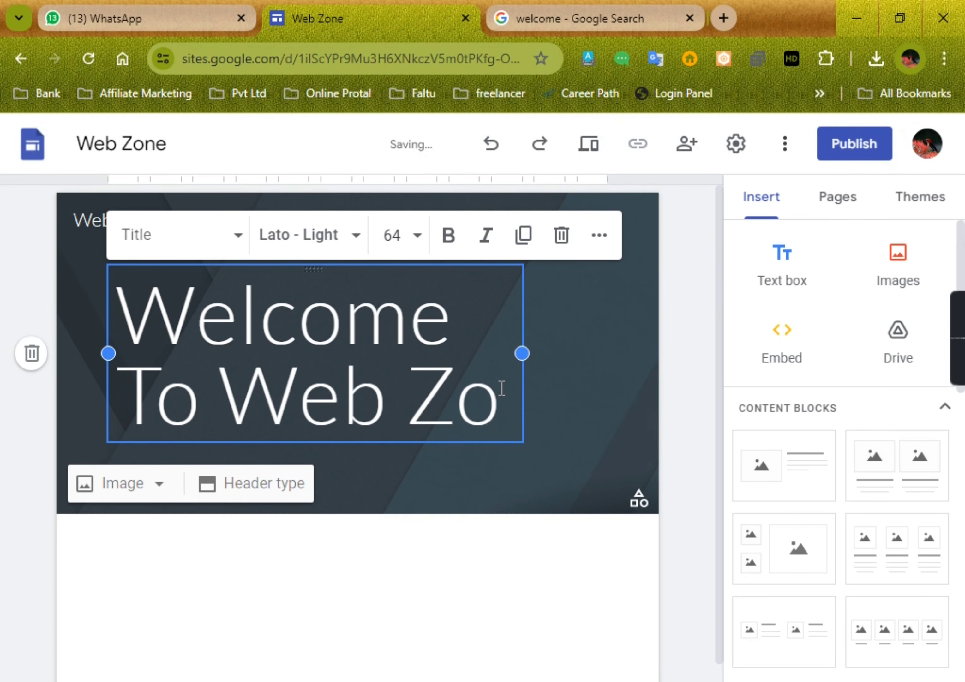
{"action": "type", "text": "ne"}
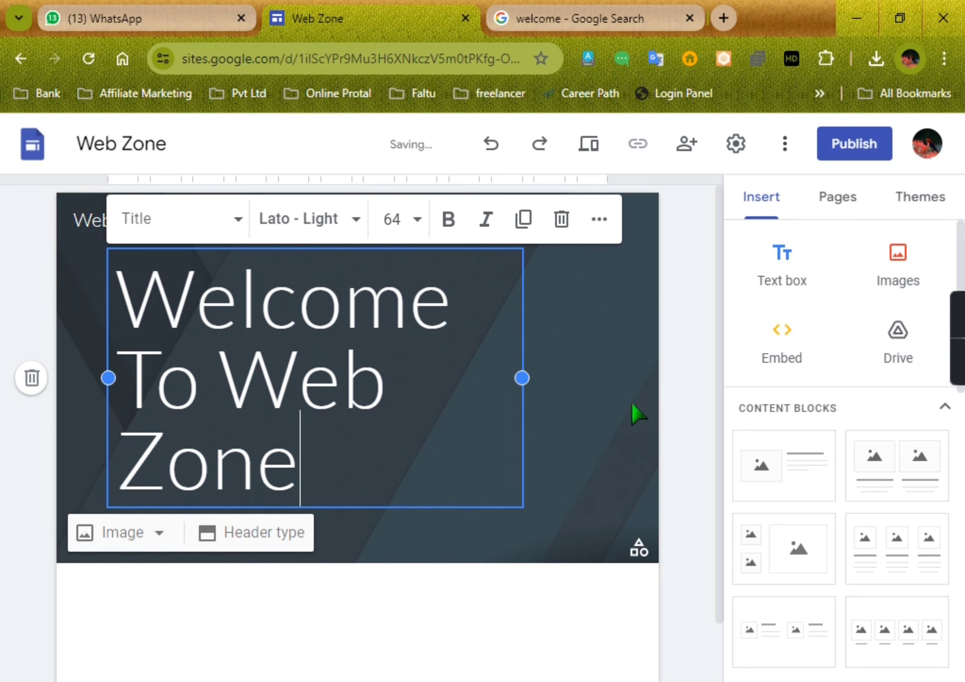
{"action": "left_click_drag", "start_coordinate": [522, 378], "coordinate": [637, 380]}
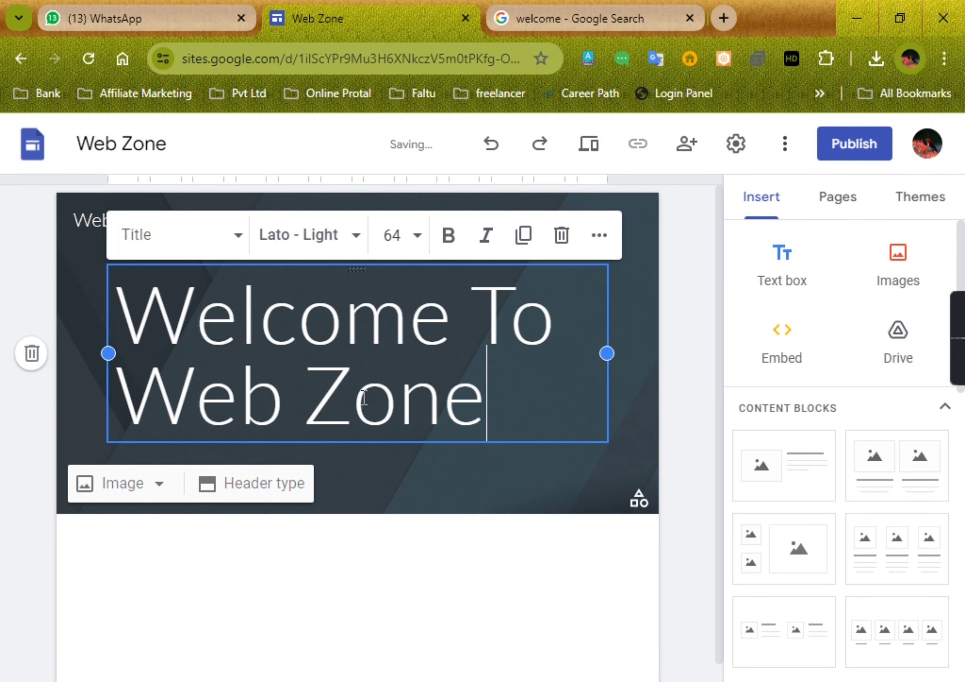
Step: Set the font of the whole page title to Lobster
{"action": "left_click_drag", "start_coordinate": [134, 385], "coordinate": [167, 316]}
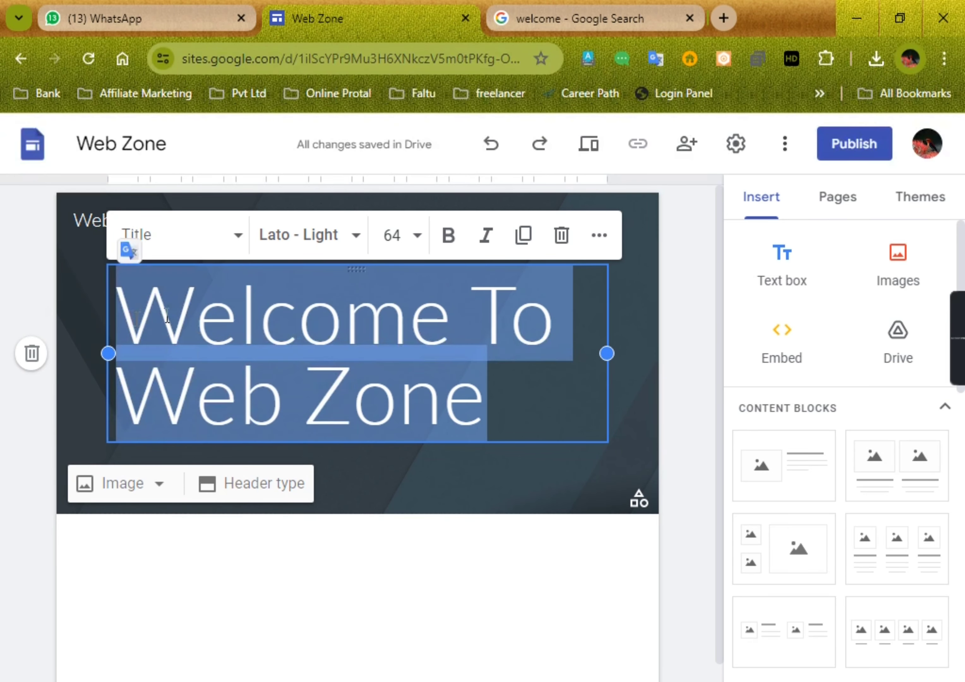
{"action": "left_click", "coordinate": [352, 247]}
{"action": "scroll", "coordinate": [308, 525], "scroll_direction": "down", "scroll_amount": 3}
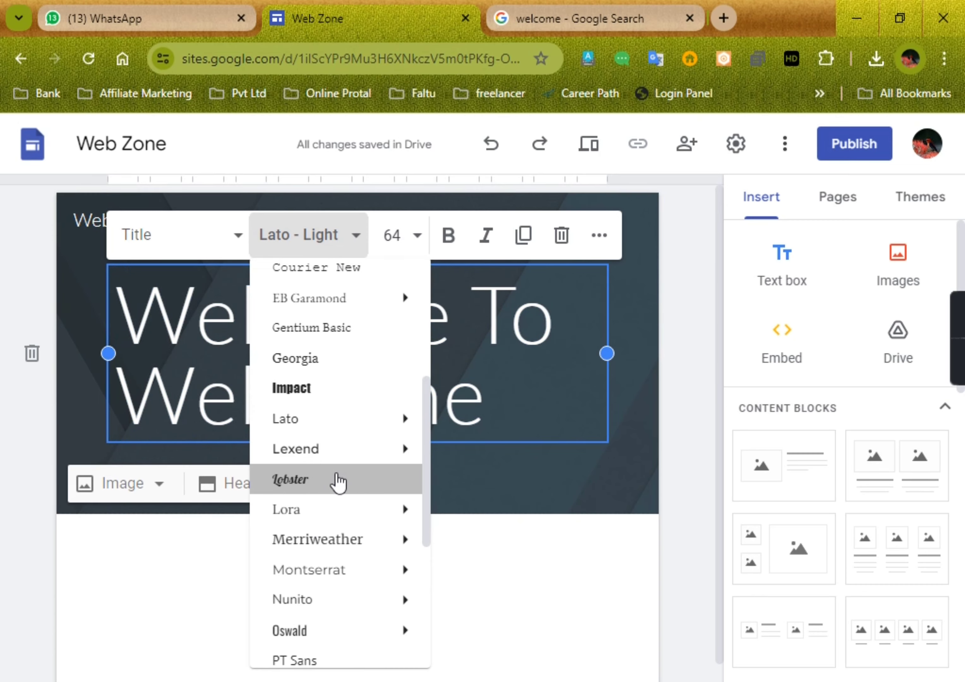
{"action": "left_click", "coordinate": [309, 489]}
{"action": "left_click", "coordinate": [570, 397]}
{"action": "left_click_drag", "start_coordinate": [606, 355], "coordinate": [652, 355]}
{"action": "left_click", "coordinate": [452, 486]}
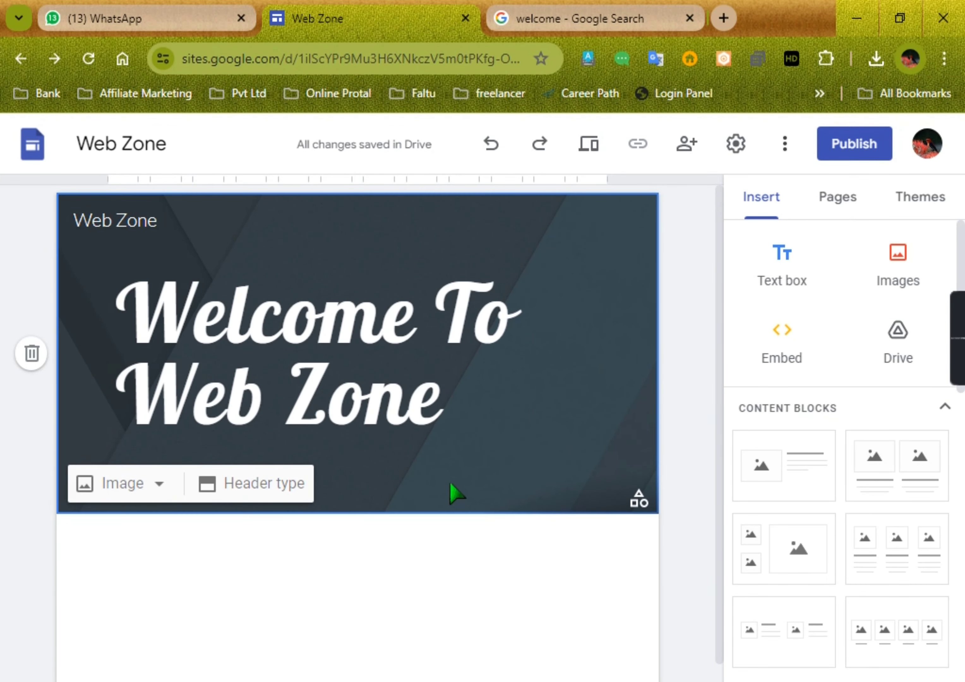
Step: Center-align both lines of the page title within its text box
{"action": "left_click", "coordinate": [317, 343]}
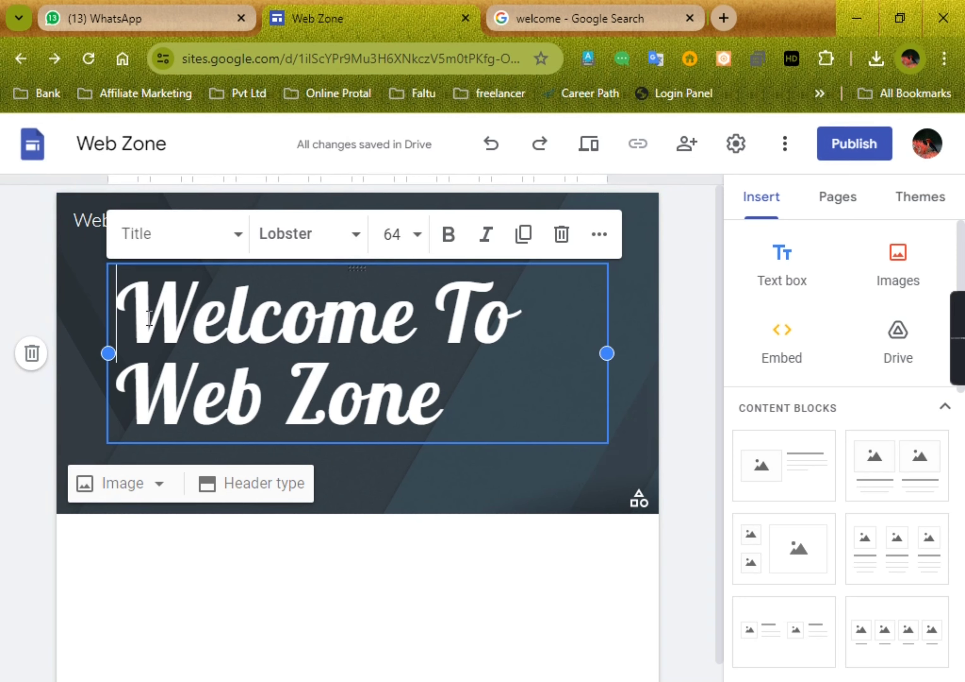
{"action": "left_click_drag", "start_coordinate": [149, 319], "coordinate": [446, 398]}
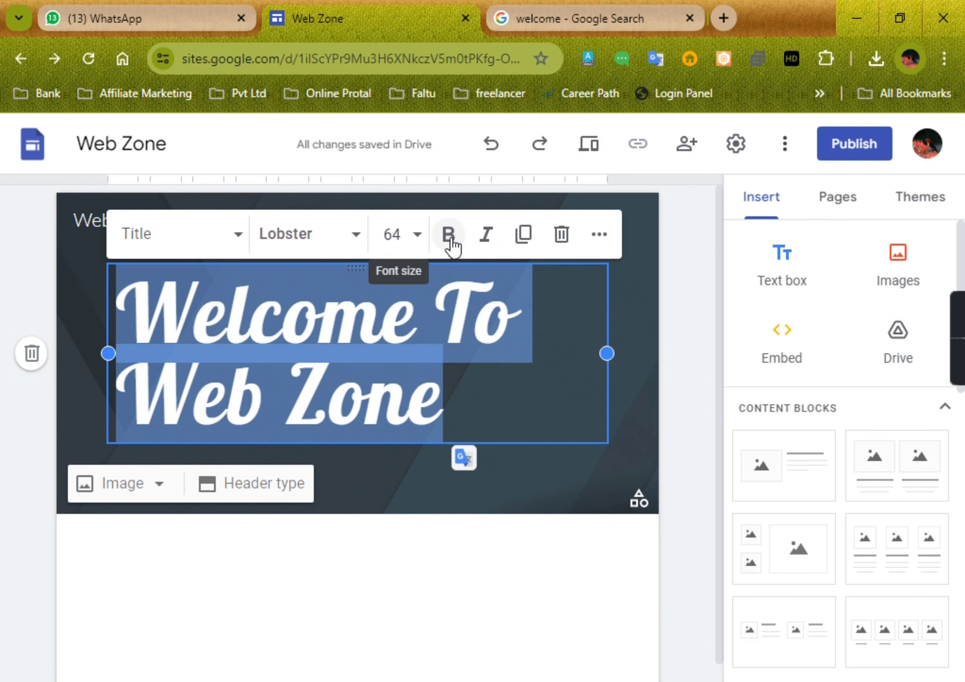
{"action": "left_click", "coordinate": [600, 236]}
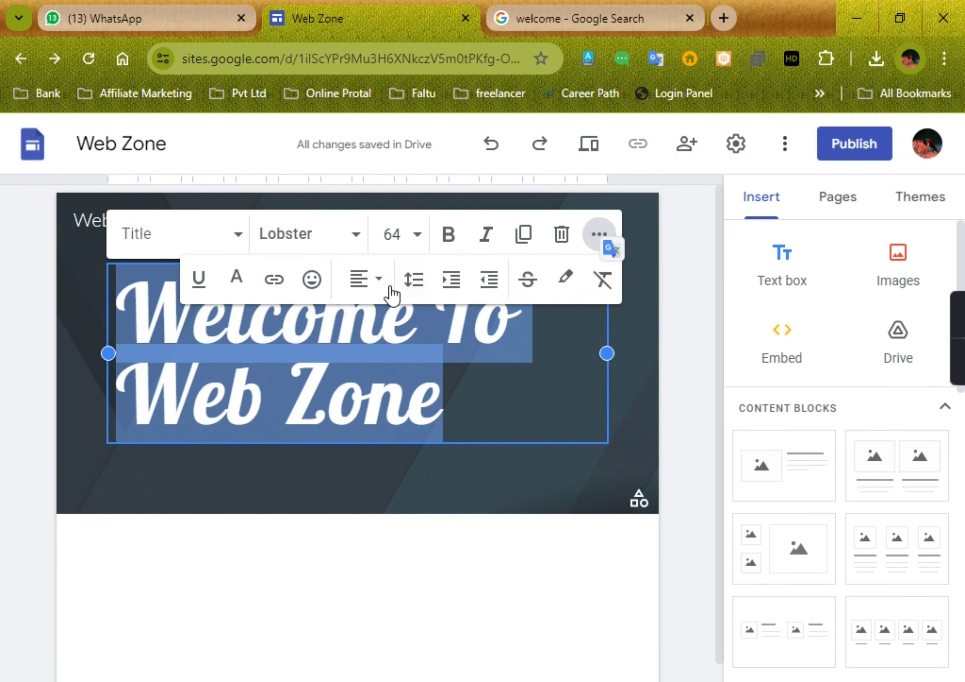
{"action": "left_click", "coordinate": [379, 281]}
{"action": "left_click", "coordinate": [360, 385]}
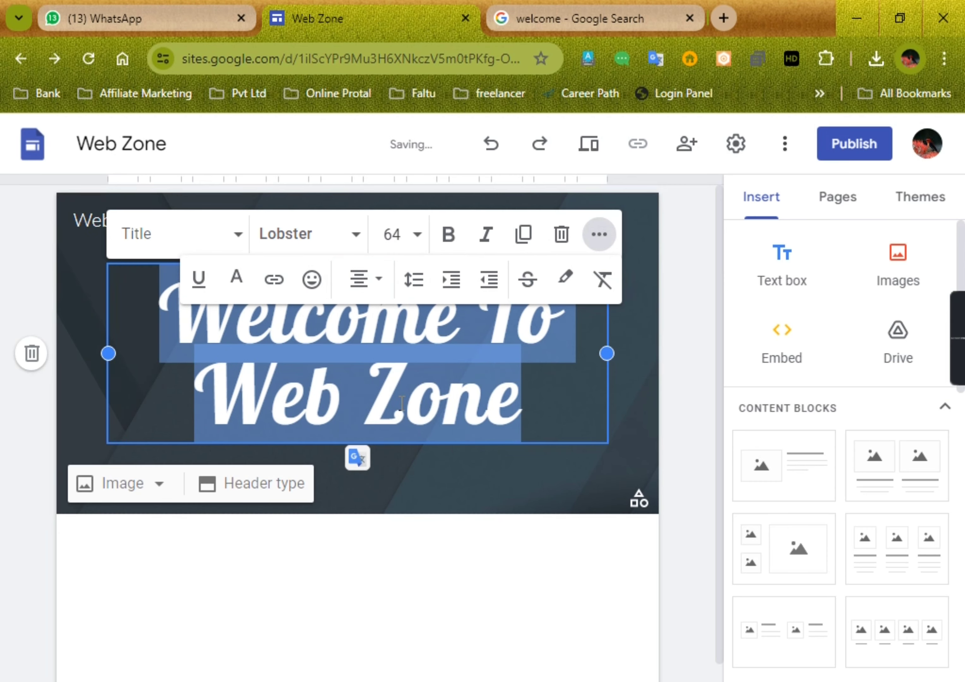
Step: Try breaking the page title onto three separate lines, with "Welcome", "To" and "Web Zone" each on its own line
{"action": "left_click", "coordinate": [526, 403]}
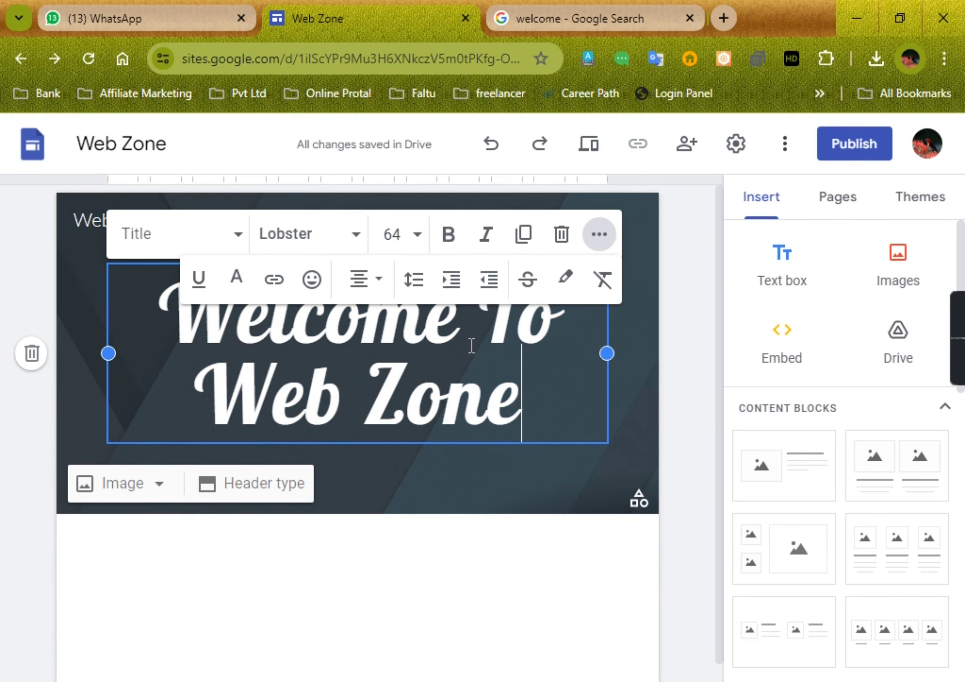
{"action": "mouse_move", "coordinate": [478, 341]}
{"action": "left_mouse_down"}
{"action": "mouse_move", "coordinate": [510, 337]}
{"action": "mouse_move", "coordinate": [481, 326]}
{"action": "left_mouse_up"}
{"action": "key", "text": "Return"}
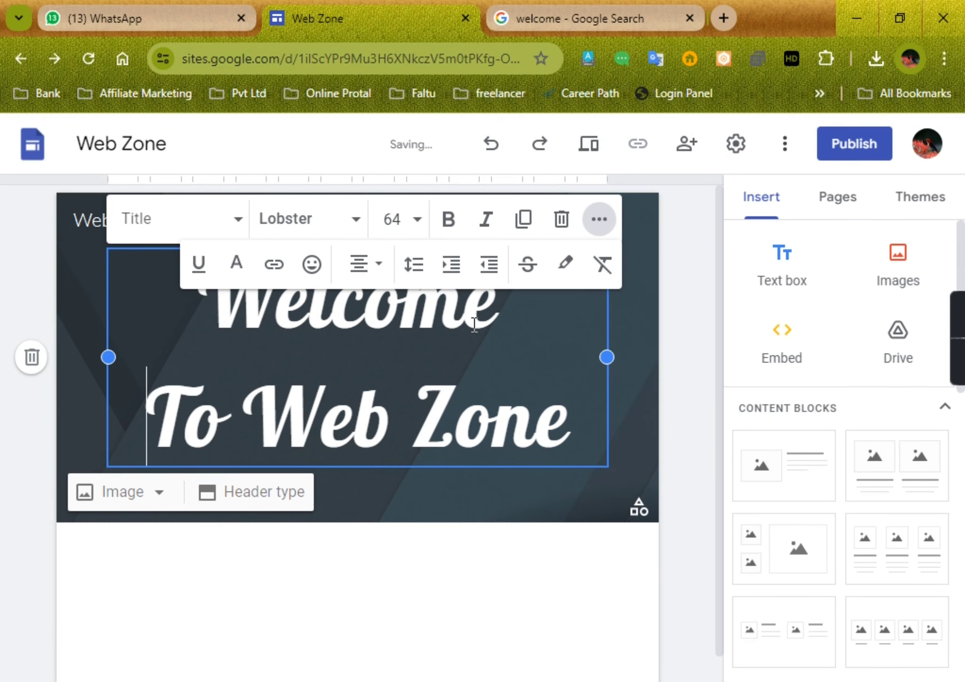
{"action": "left_click", "coordinate": [250, 434]}
{"action": "key", "text": "Return"}
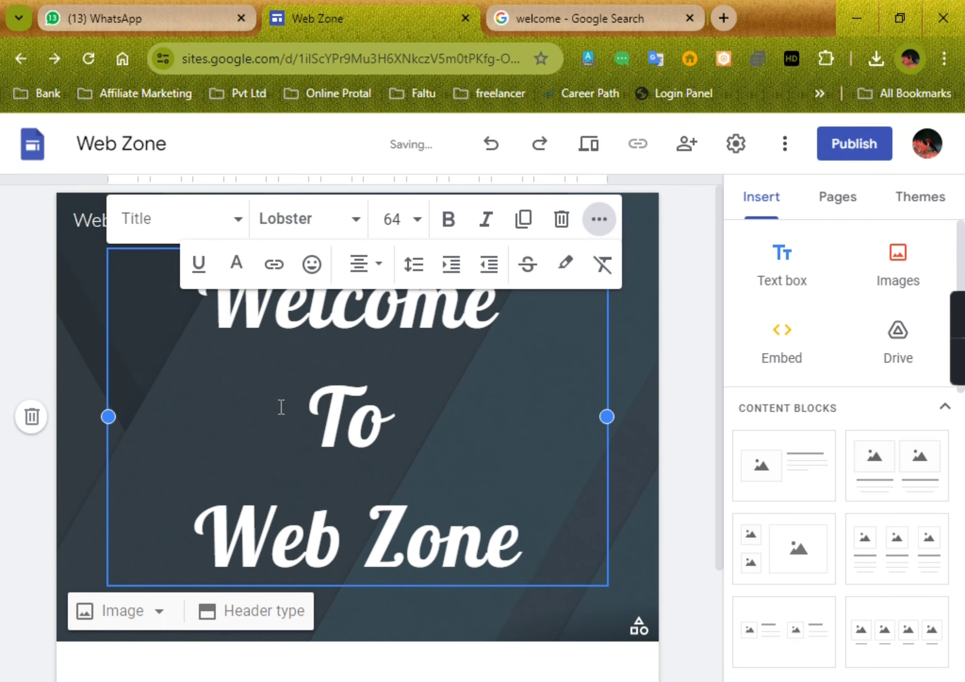
Step: Remove the added line breaks from the page title and restore it to two centered lines
{"action": "left_click", "coordinate": [180, 510]}
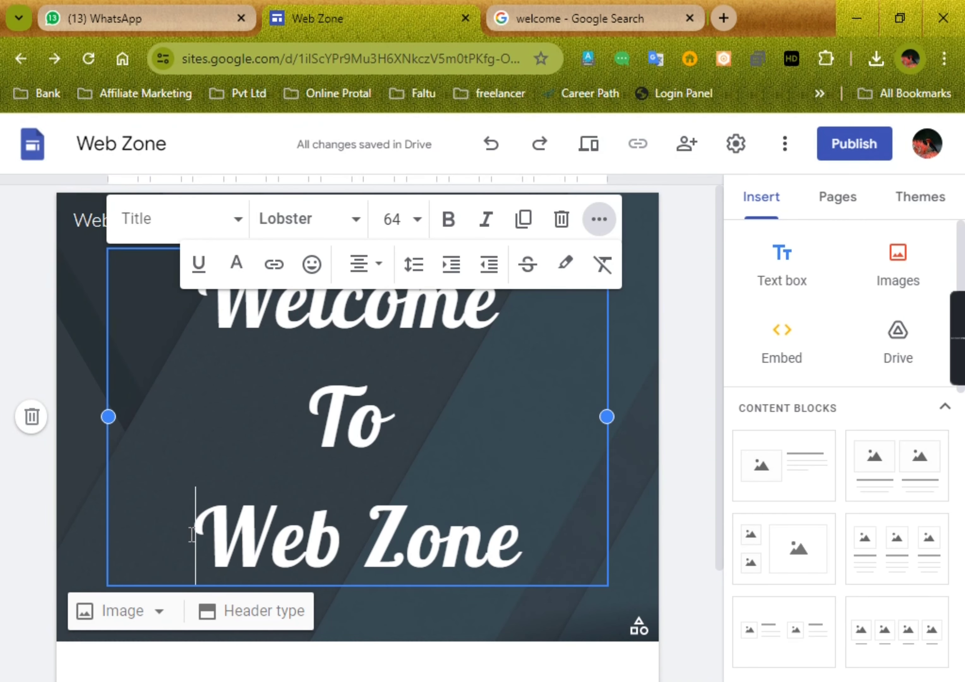
{"action": "double_click", "coordinate": [192, 534]}
{"action": "left_click", "coordinate": [306, 450]}
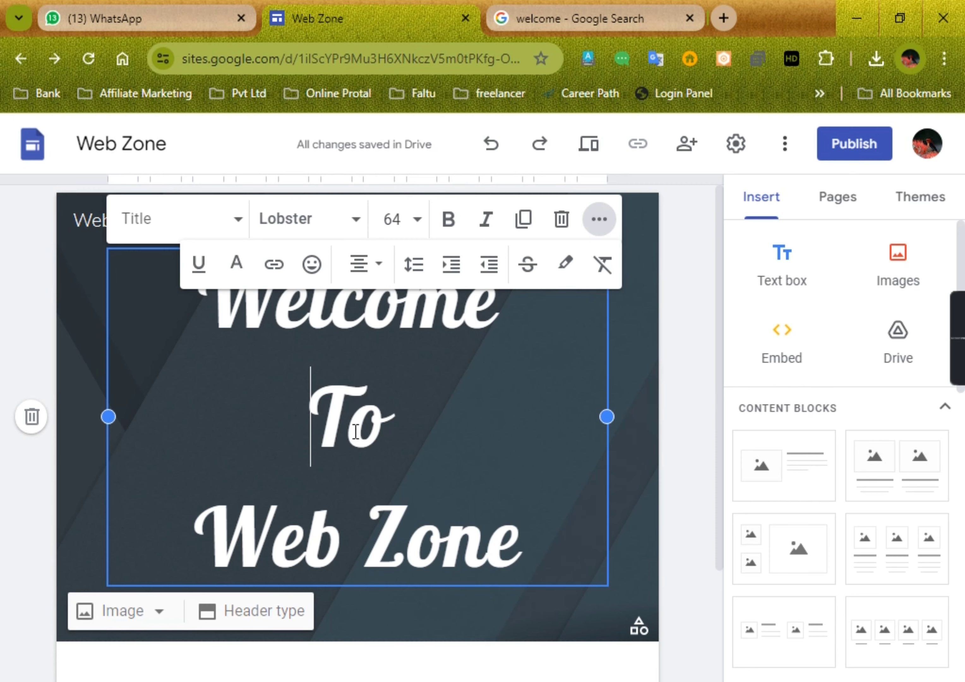
{"action": "key", "text": "ctrl+shift+l"}
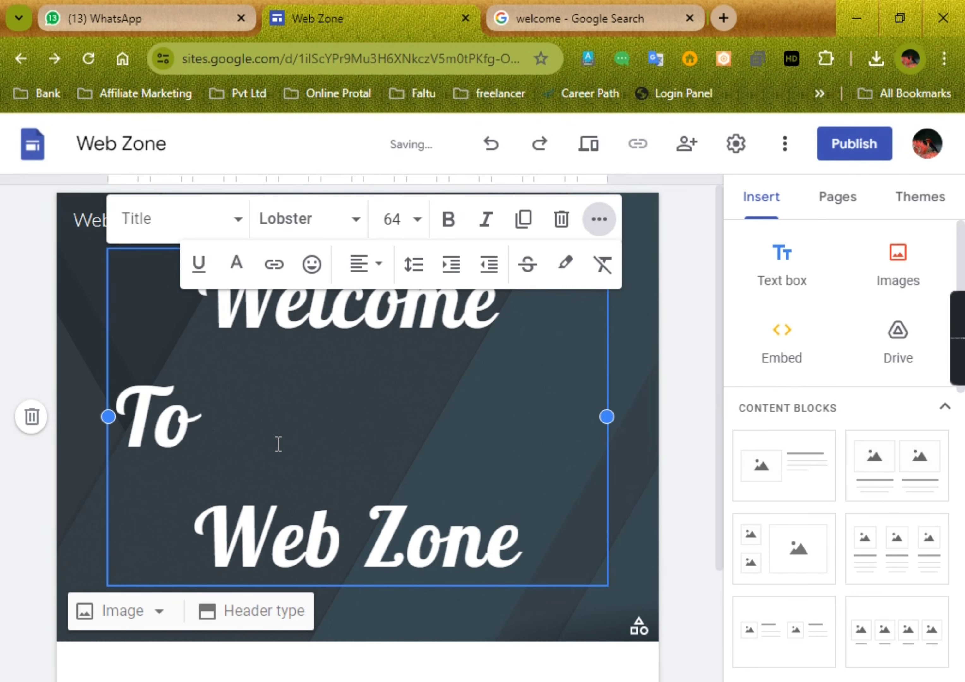
{"action": "key", "text": "BackSpace"}
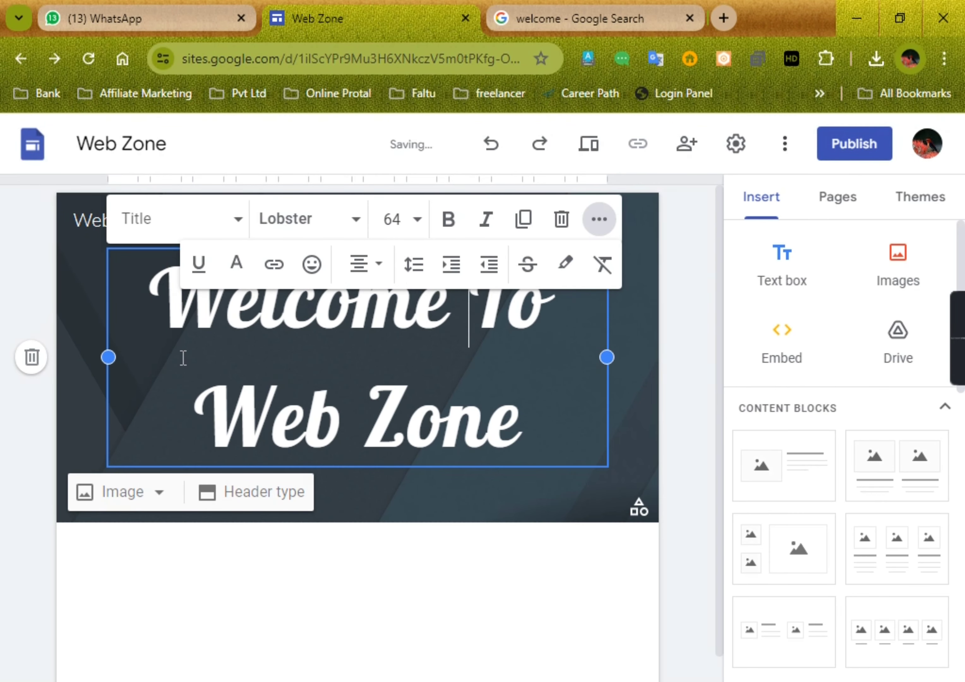
{"action": "key", "text": "ctrl+shift+l"}
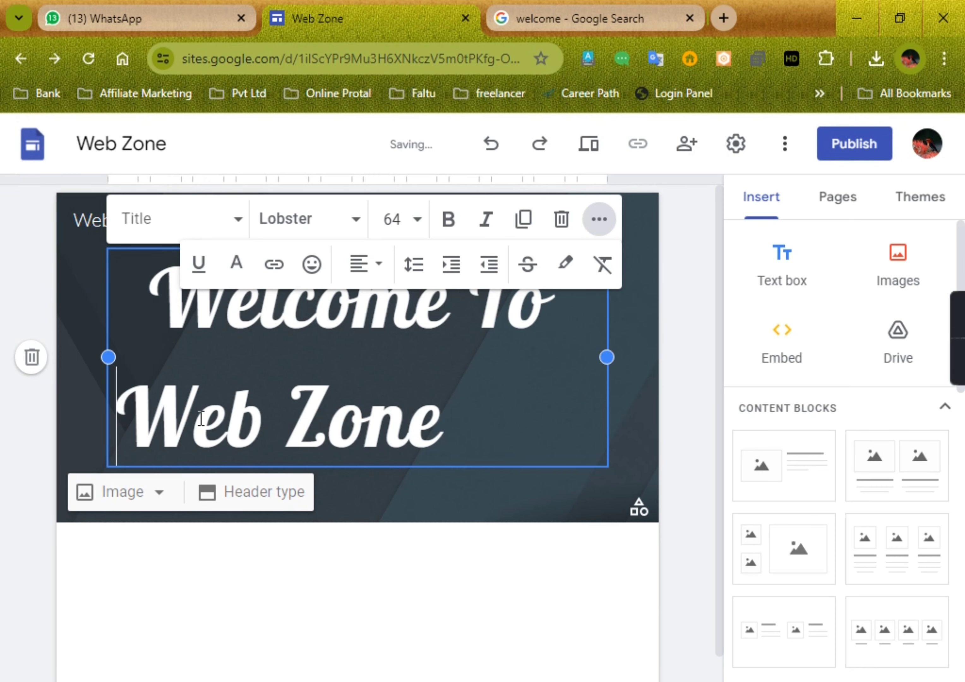
{"action": "key", "text": "ctrl+shift+e"}
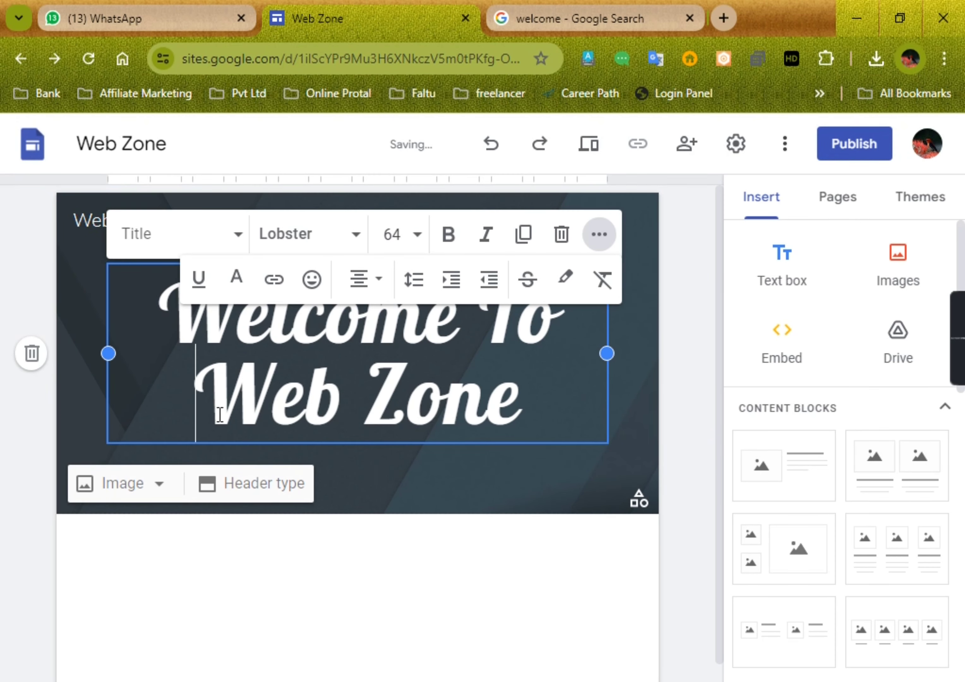
{"action": "left_click", "coordinate": [438, 492]}
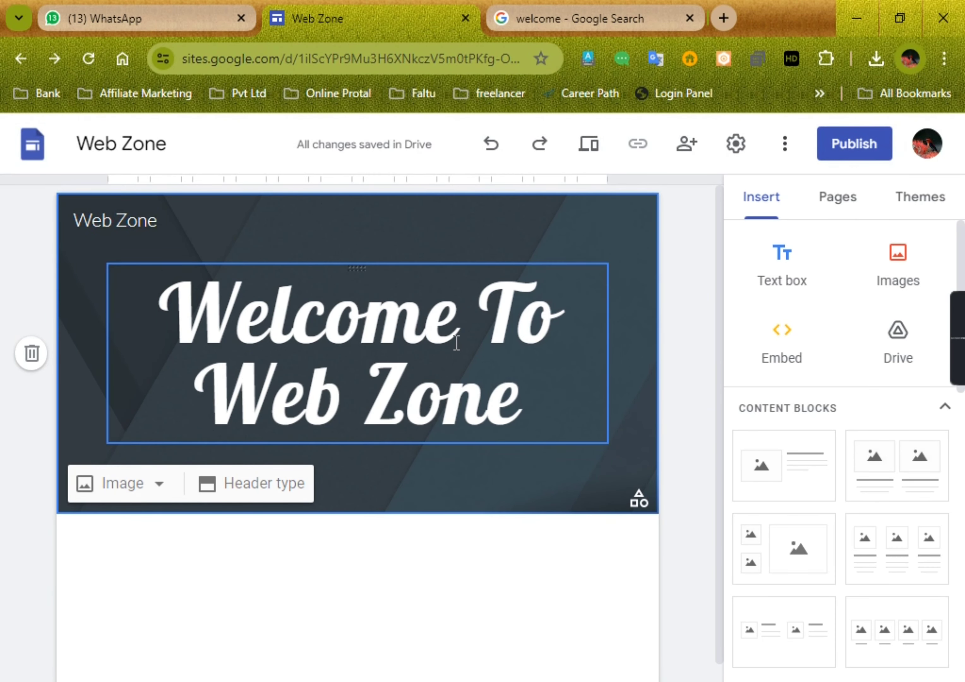
{"action": "left_click", "coordinate": [407, 572]}
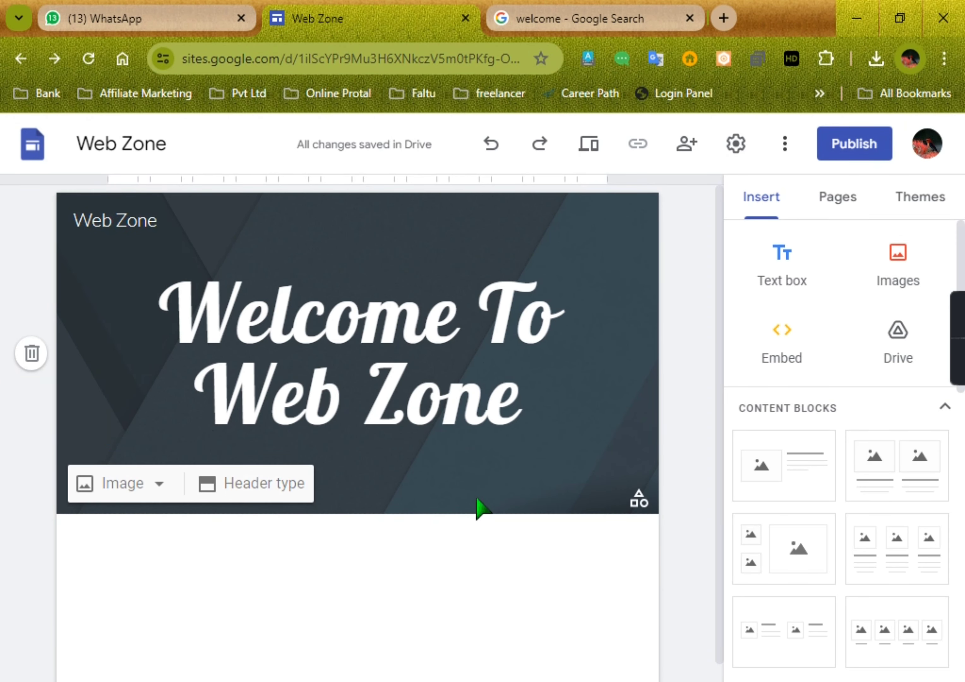
Step: Set the font size of the initial letters "W" and "T" in "Welcome To" to 72
{"action": "left_click_drag", "start_coordinate": [183, 314], "coordinate": [210, 313]}
{"action": "left_click", "coordinate": [408, 242]}
{"action": "scroll", "coordinate": [409, 541], "scroll_direction": "down", "scroll_amount": 5}
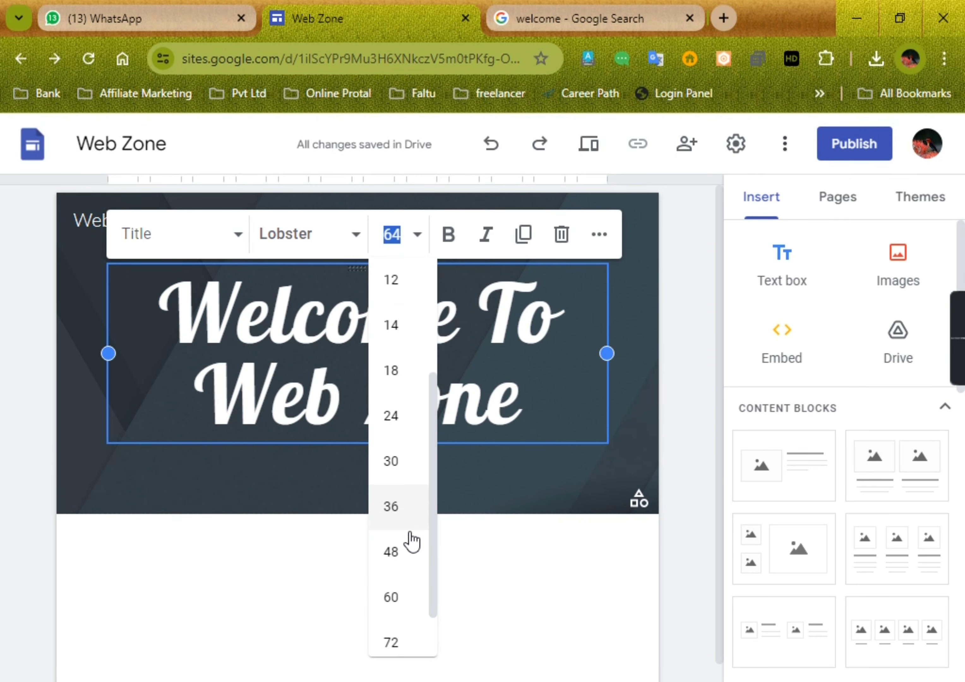
{"action": "left_click", "coordinate": [391, 596]}
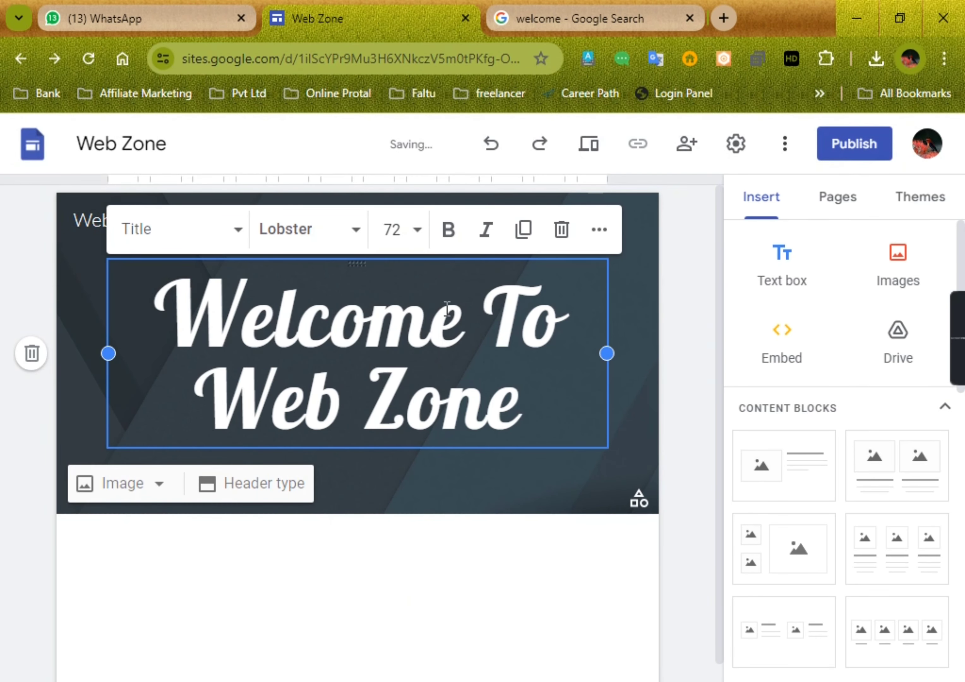
{"action": "left_click_drag", "start_coordinate": [496, 322], "coordinate": [523, 323]}
{"action": "left_click", "coordinate": [394, 229]}
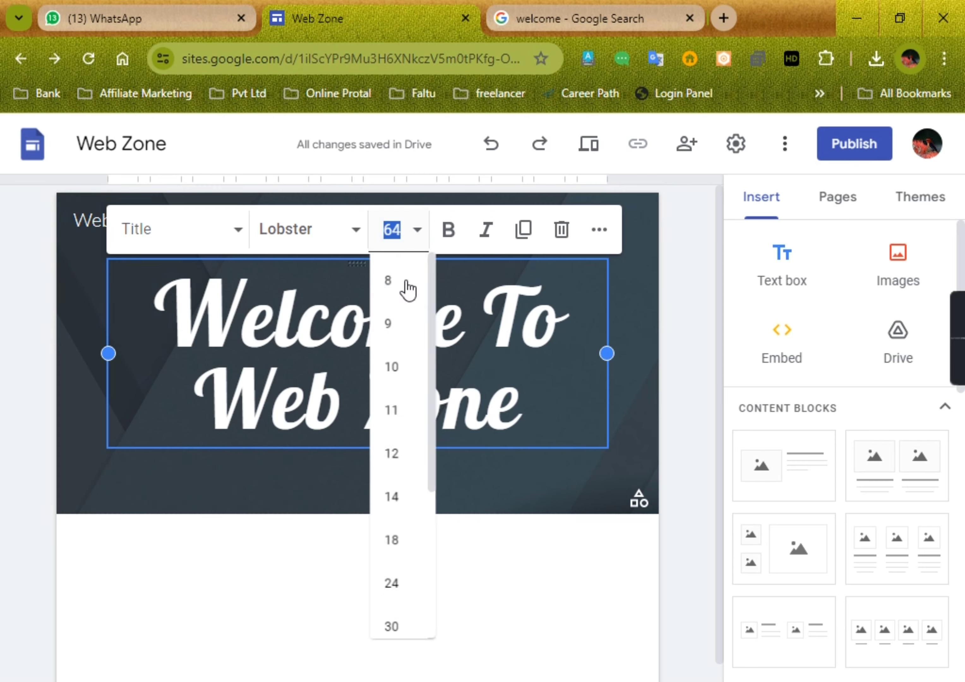
{"action": "scroll", "coordinate": [408, 553], "scroll_direction": "down", "scroll_amount": 5}
{"action": "left_click", "coordinate": [393, 581]}
Step: Set the font size of the initial letters "W" and "Z" in "Web Zone" to 72
{"action": "left_click_drag", "start_coordinate": [197, 400], "coordinate": [270, 400]}
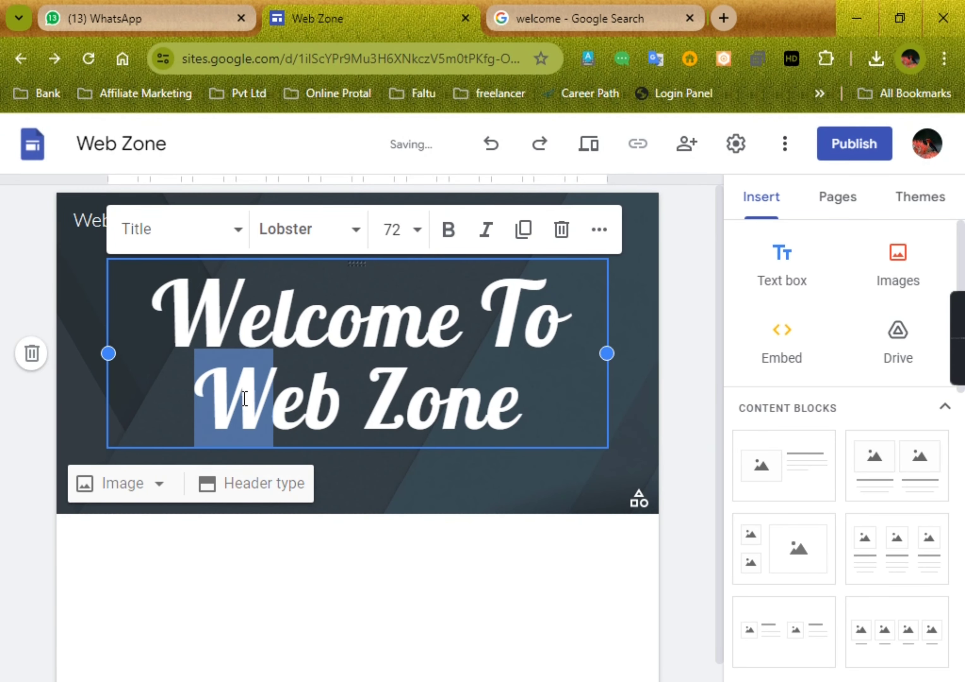
{"action": "left_click", "coordinate": [393, 230]}
{"action": "scroll", "coordinate": [396, 575], "scroll_direction": "down", "scroll_amount": 5}
{"action": "left_click", "coordinate": [393, 582]}
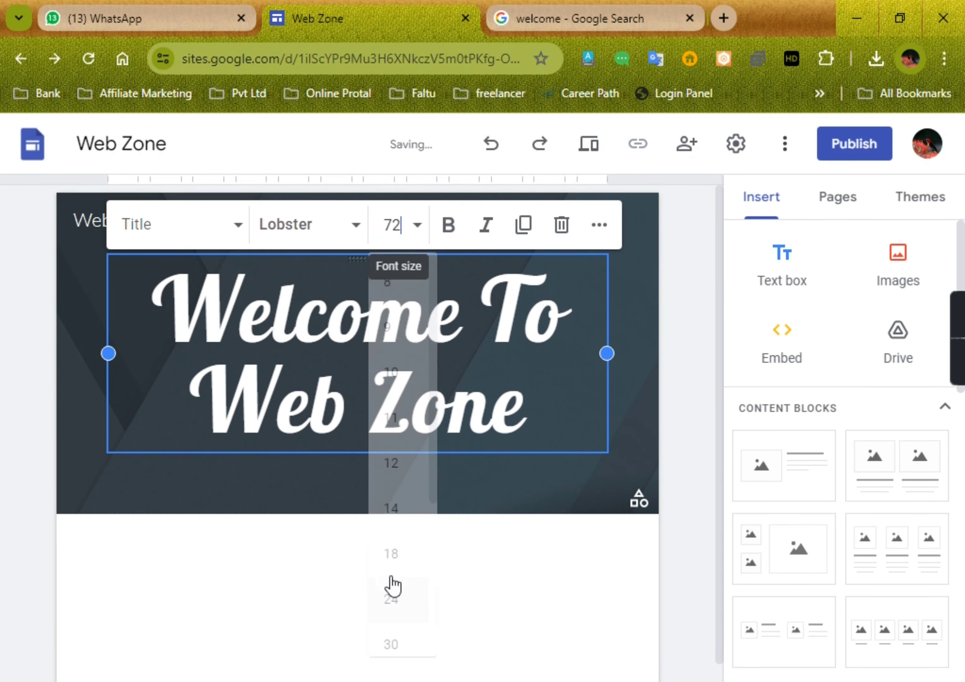
{"action": "left_click", "coordinate": [388, 385]}
{"action": "left_click_drag", "start_coordinate": [388, 385], "coordinate": [410, 385]}
{"action": "left_click", "coordinate": [393, 229]}
{"action": "scroll", "coordinate": [398, 553], "scroll_direction": "down", "scroll_amount": 5}
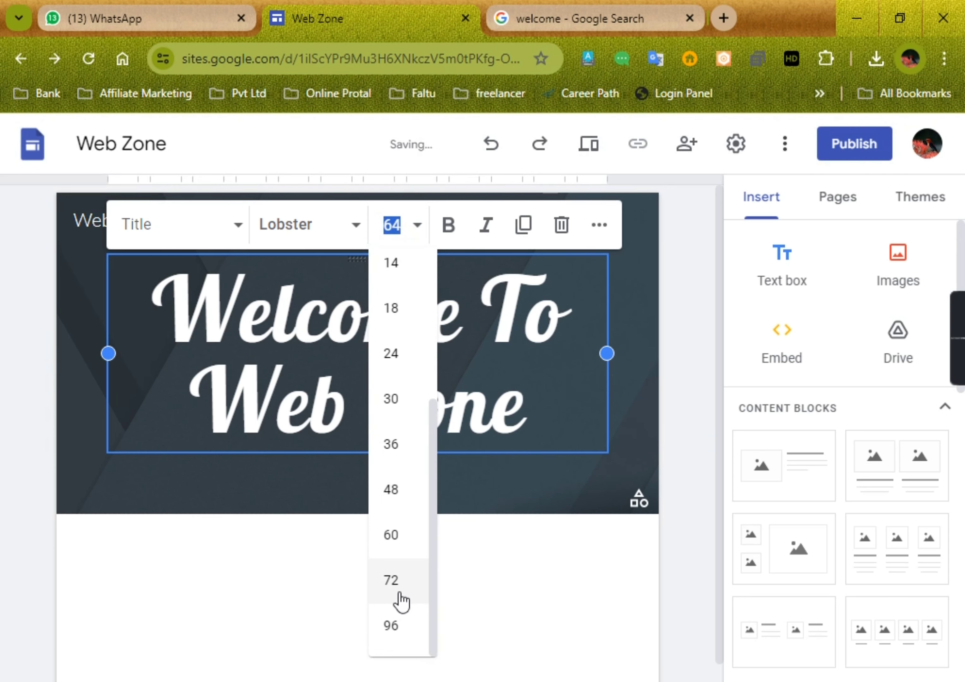
{"action": "left_click", "coordinate": [393, 581]}
{"action": "left_click", "coordinate": [485, 478]}
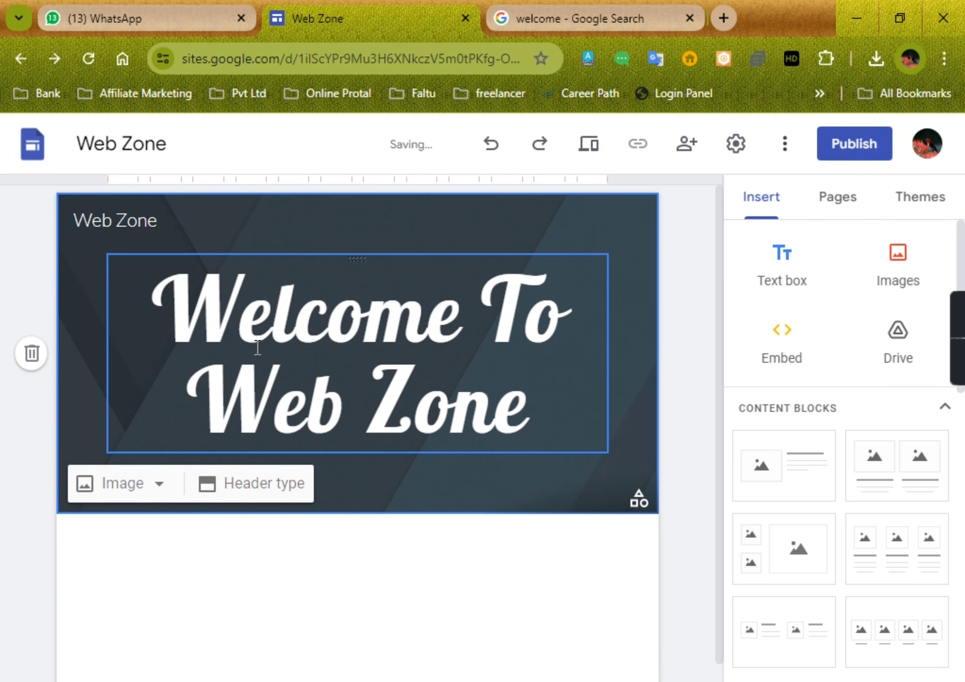
Step: Color the initial letters "W" and "T" in "Welcome To" red (#ff0000)
{"action": "left_click_drag", "start_coordinate": [242, 315], "coordinate": [185, 314]}
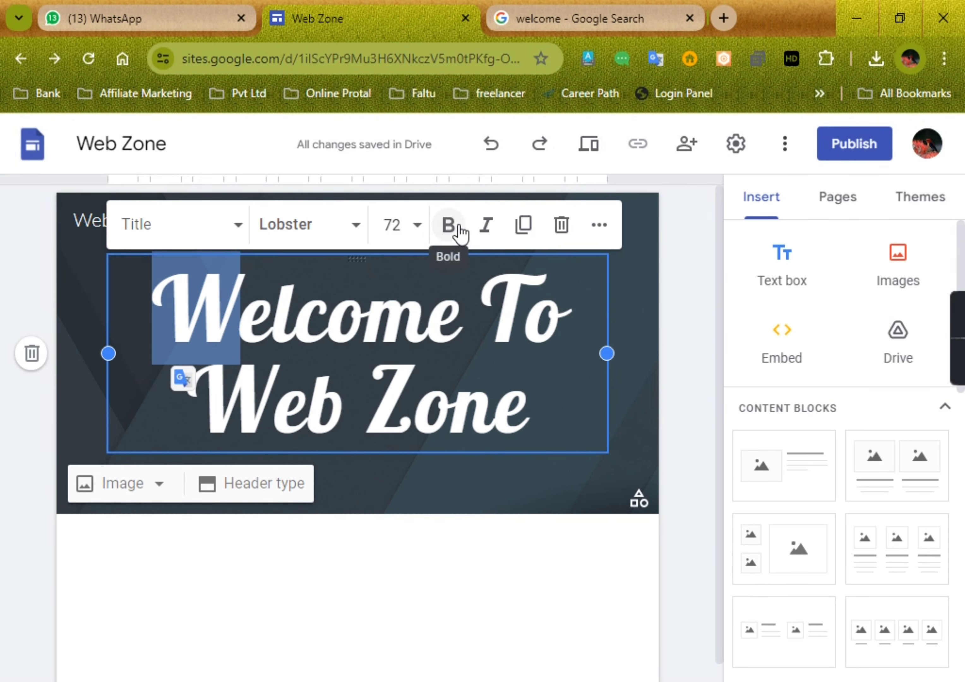
{"action": "left_click", "coordinate": [597, 226]}
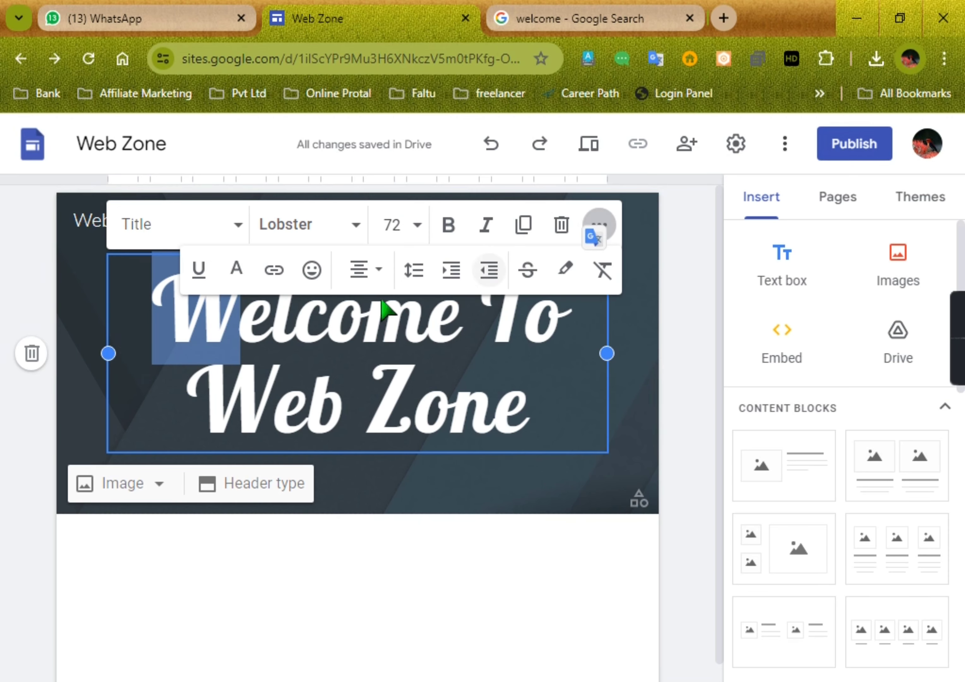
{"action": "left_click", "coordinate": [236, 269]}
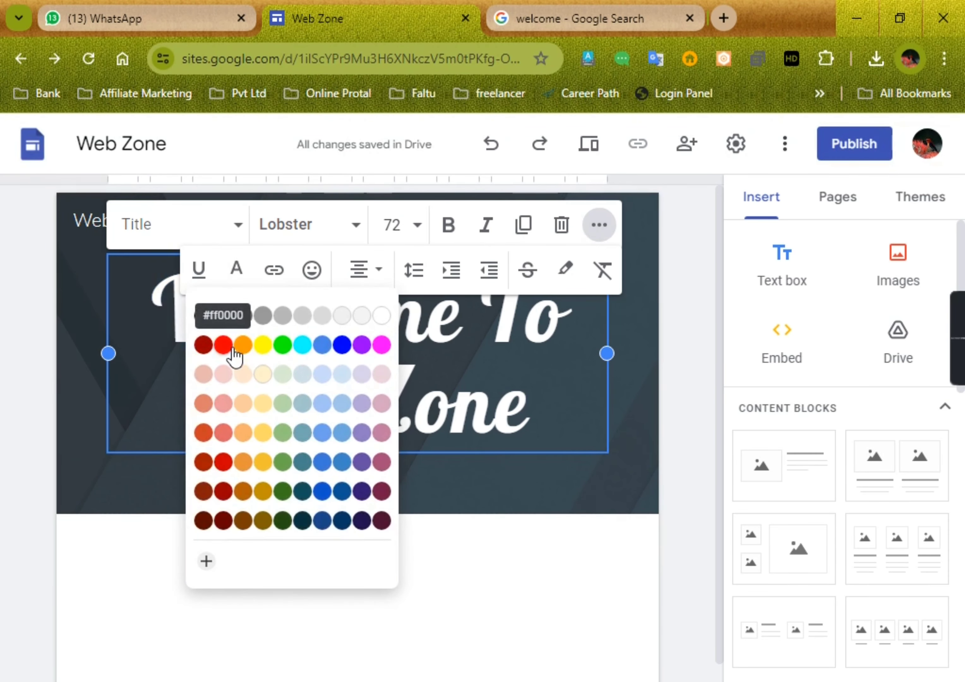
{"action": "left_click", "coordinate": [228, 346]}
{"action": "left_click", "coordinate": [426, 345]}
{"action": "left_click", "coordinate": [502, 330]}
{"action": "key", "text": "shift+Right"}
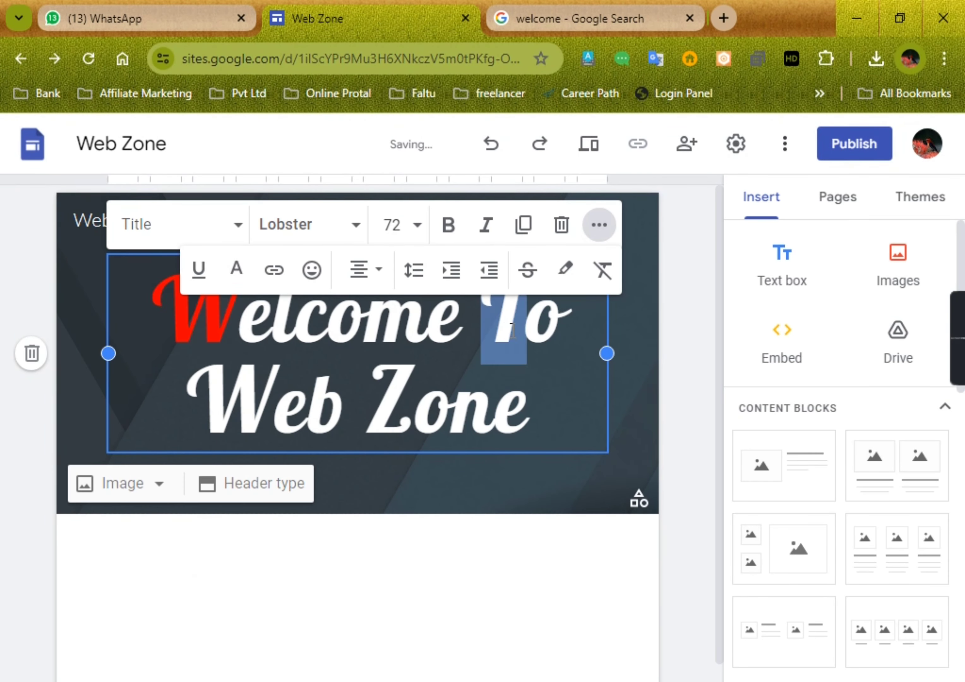
{"action": "left_click", "coordinate": [235, 272]}
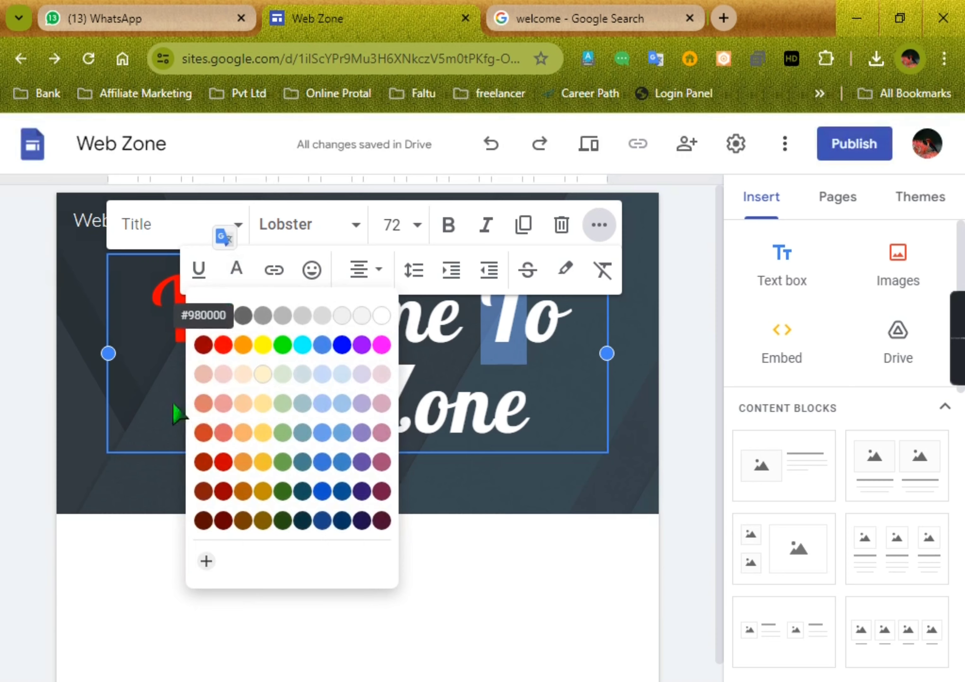
{"action": "left_click", "coordinate": [228, 353]}
Step: Color the initial letters "W" and "Z" in "Web Zone" red (#ff0000), and deselect the title
{"action": "left_click_drag", "start_coordinate": [257, 394], "coordinate": [219, 417]}
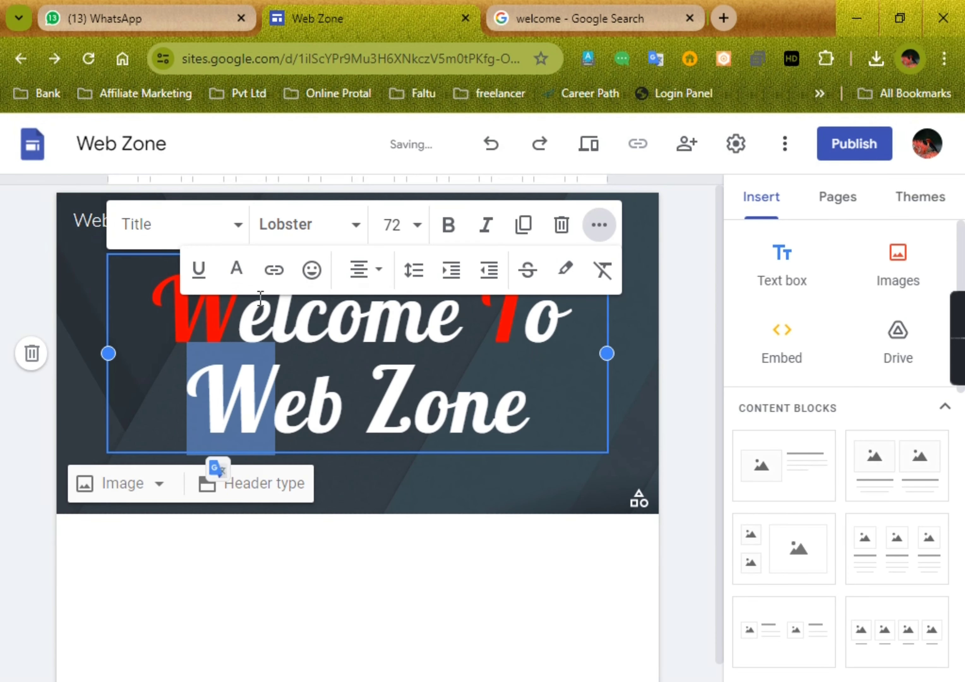
{"action": "left_click", "coordinate": [236, 271]}
{"action": "left_click", "coordinate": [220, 346]}
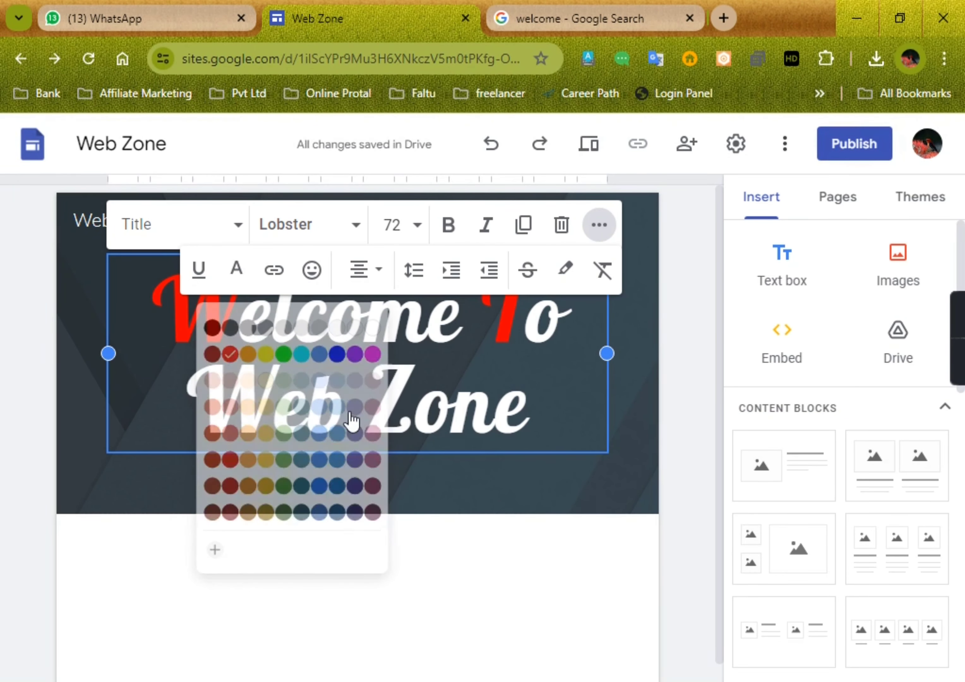
{"action": "left_click", "coordinate": [390, 412]}
{"action": "left_click_drag", "start_coordinate": [389, 412], "coordinate": [415, 414]}
{"action": "left_click", "coordinate": [236, 270]}
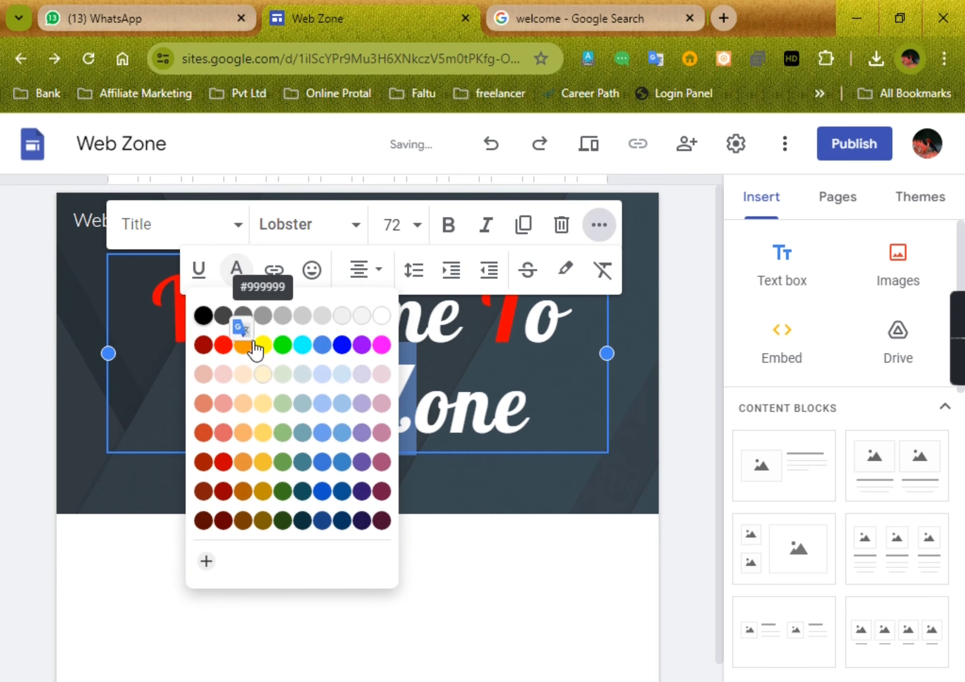
{"action": "left_click", "coordinate": [227, 353]}
{"action": "left_click", "coordinate": [490, 502]}
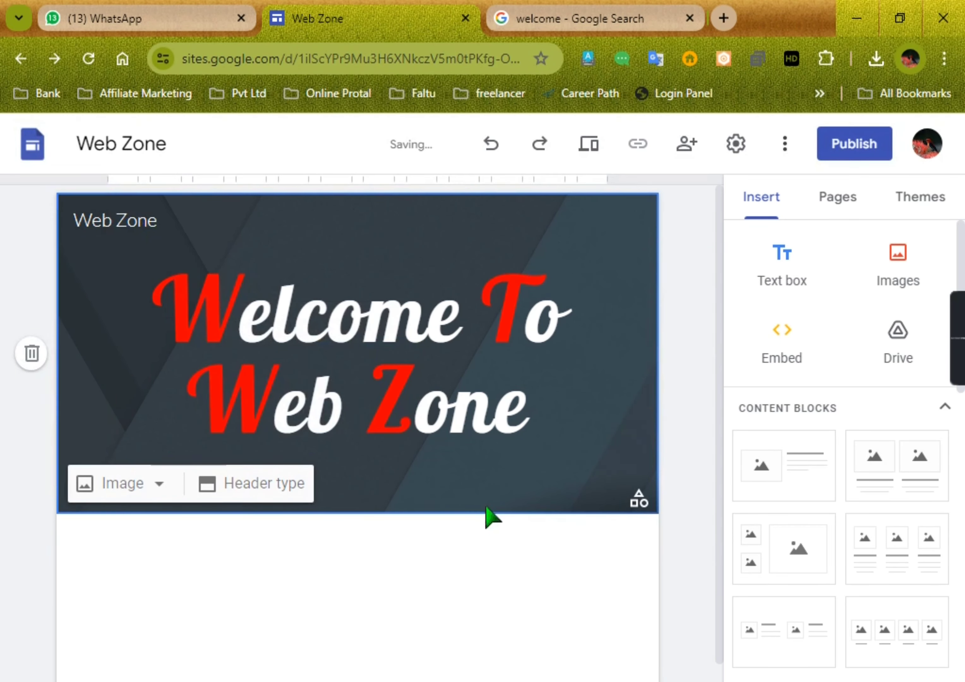
{"action": "left_click", "coordinate": [463, 609]}
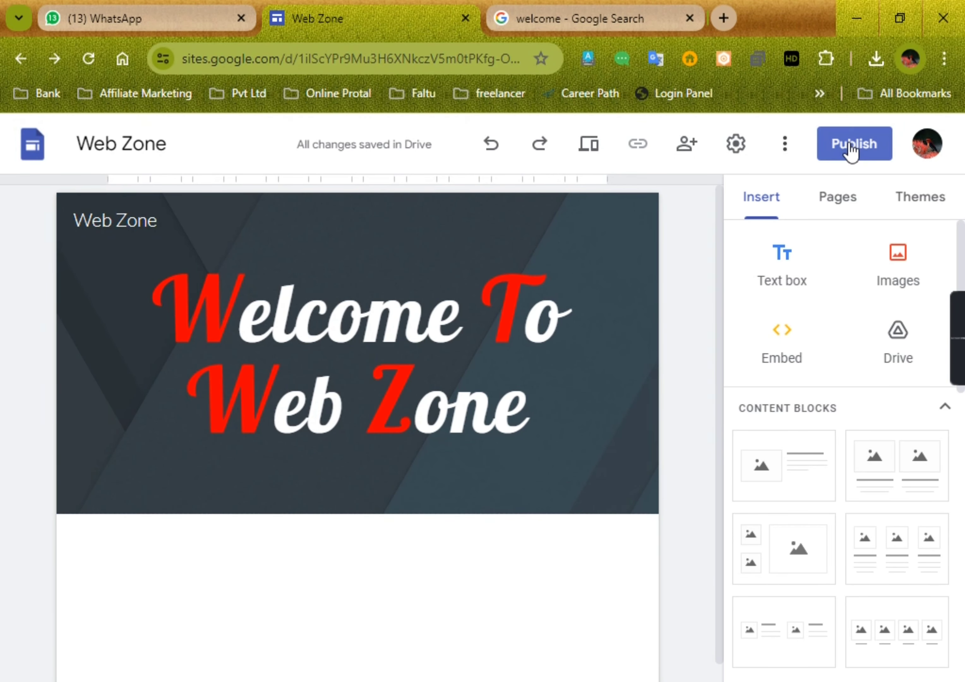
Step: Upload "Orange Modern Multipurpose Youtube Banner" from Downloads as the header's background image and turn off its readability adjustment
{"action": "left_click", "coordinate": [128, 439]}
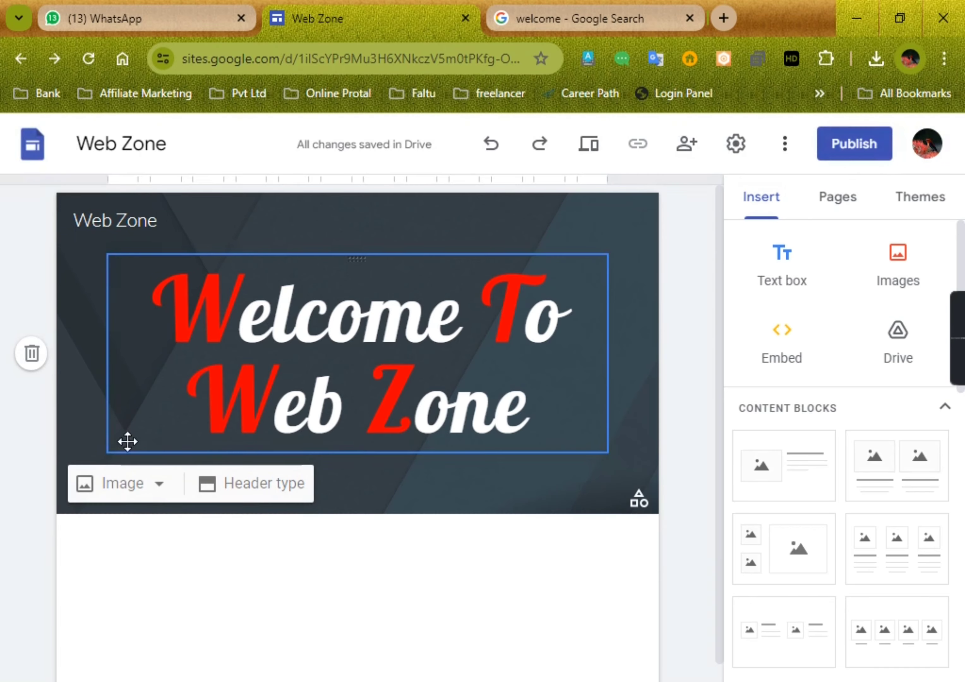
{"action": "left_click", "coordinate": [153, 494]}
{"action": "left_click", "coordinate": [150, 551]}
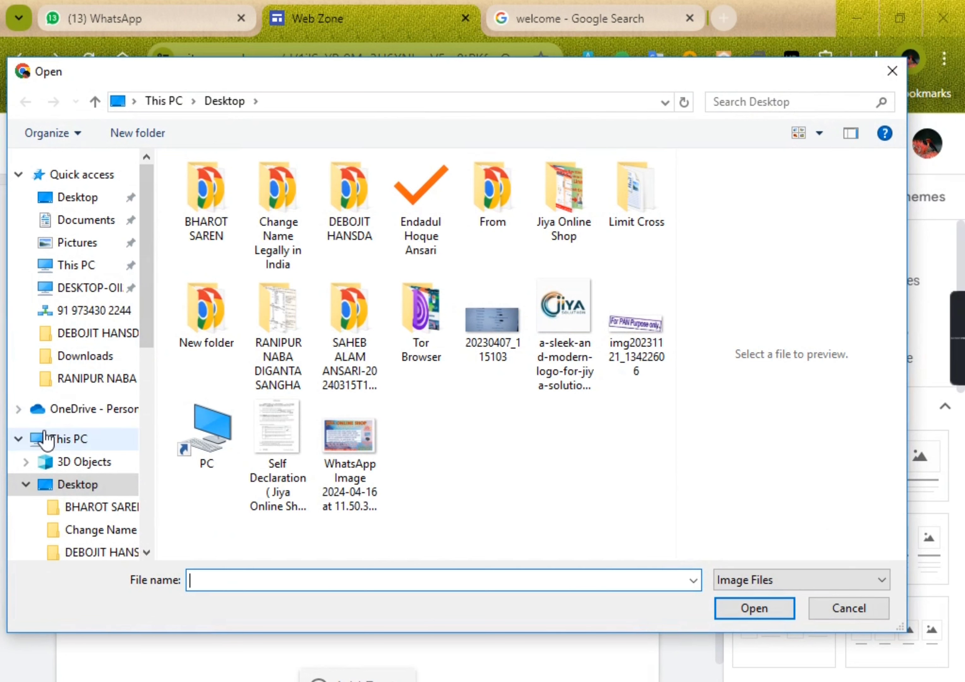
{"action": "left_click", "coordinate": [25, 485]}
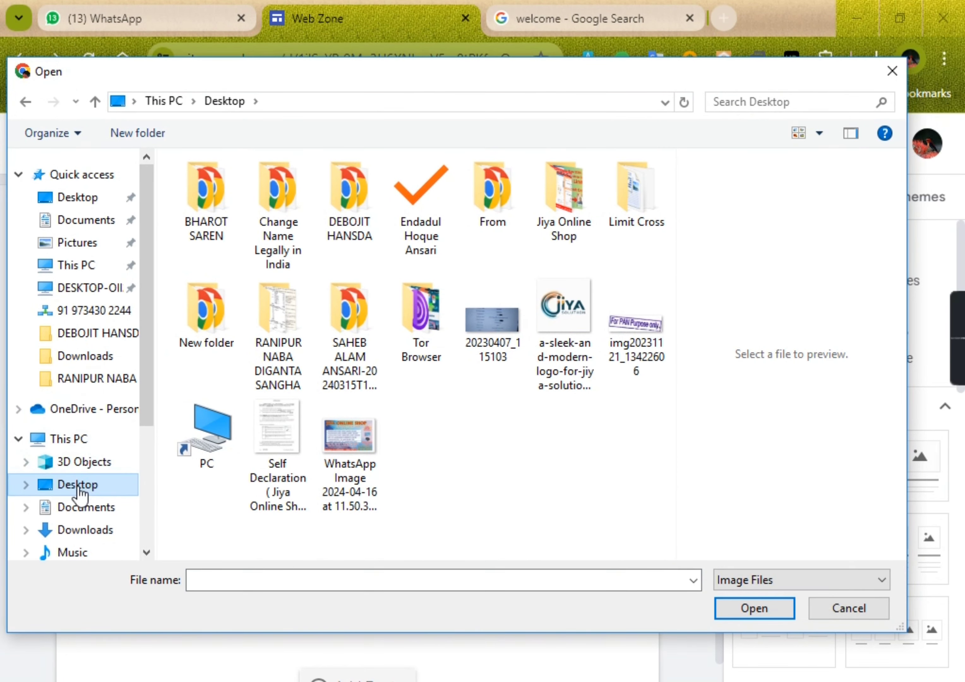
{"action": "left_click", "coordinate": [97, 364]}
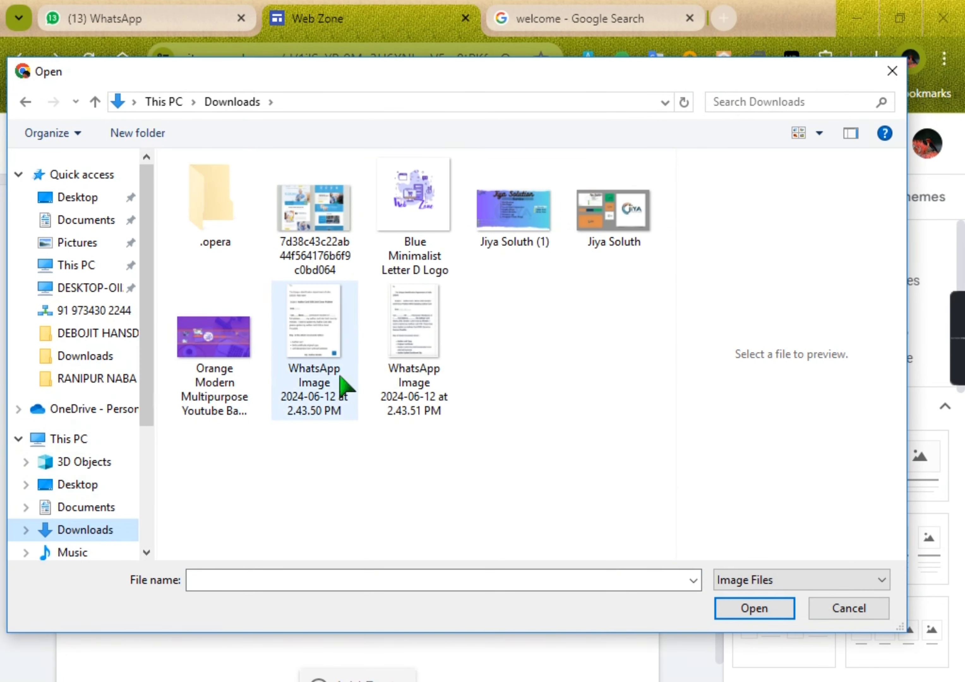
{"action": "left_click", "coordinate": [223, 374]}
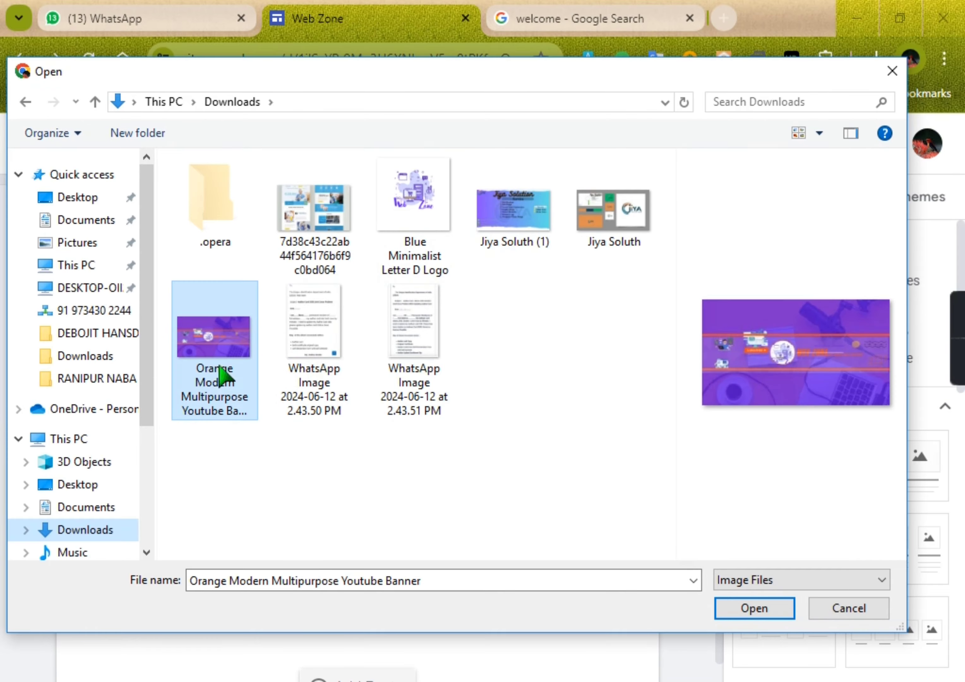
{"action": "left_click", "coordinate": [758, 607]}
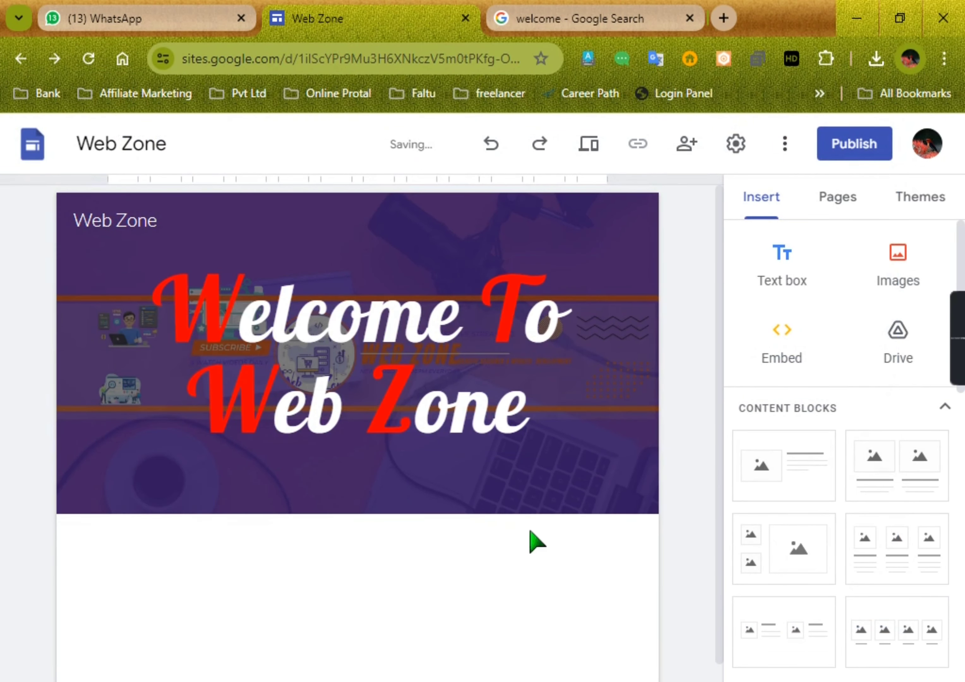
{"action": "left_click", "coordinate": [601, 496]}
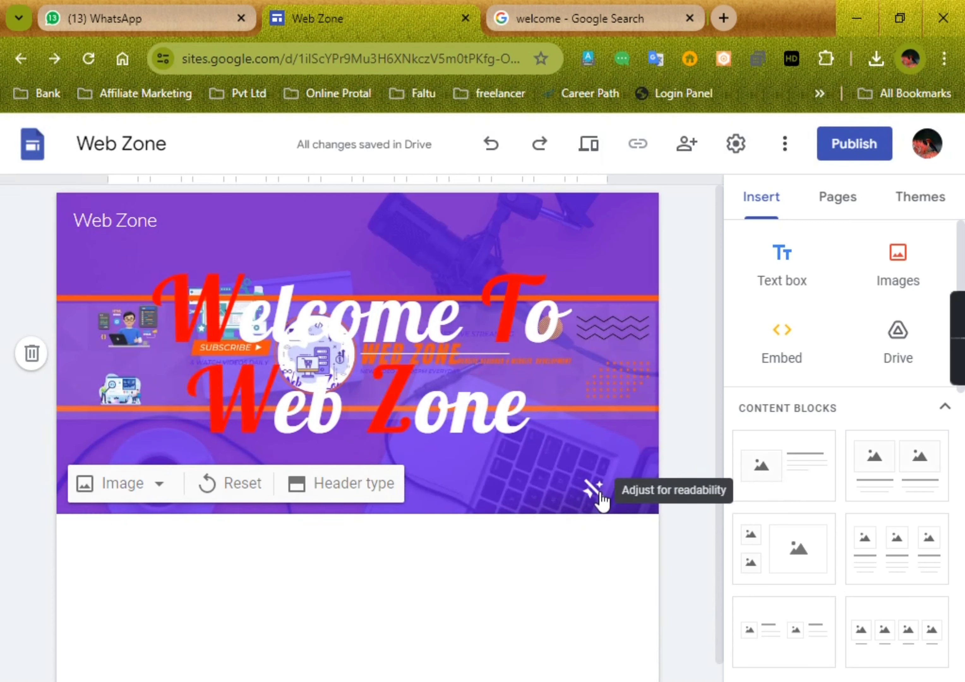
Step: Cut the "Welcome To Web Zone" title text out of the header and deselect the title box
{"action": "left_click", "coordinate": [529, 420]}
{"action": "left_click_drag", "start_coordinate": [528, 421], "coordinate": [174, 238]}
{"action": "key", "text": "ctrl+c"}
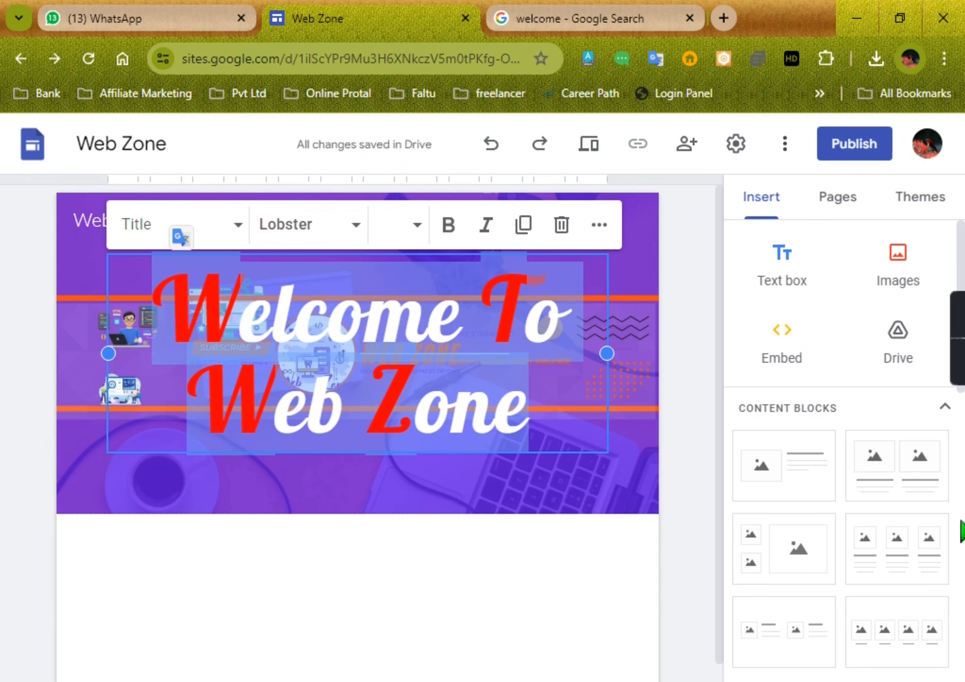
{"action": "key", "text": "Delete"}
{"action": "left_click", "coordinate": [336, 461]}
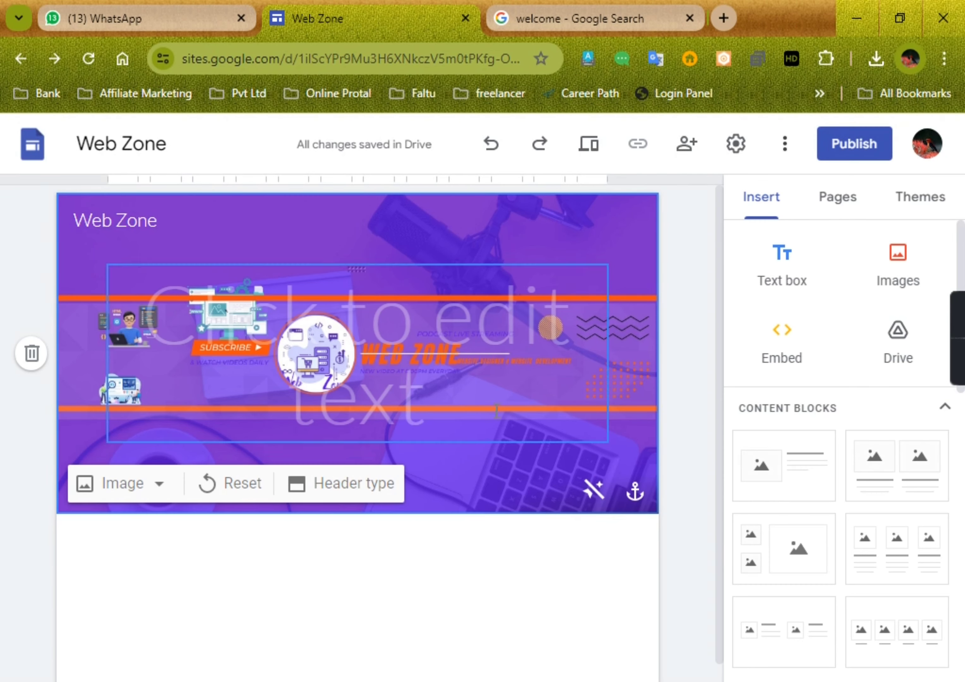
{"action": "left_click", "coordinate": [431, 423]}
{"action": "left_click", "coordinate": [410, 431]}
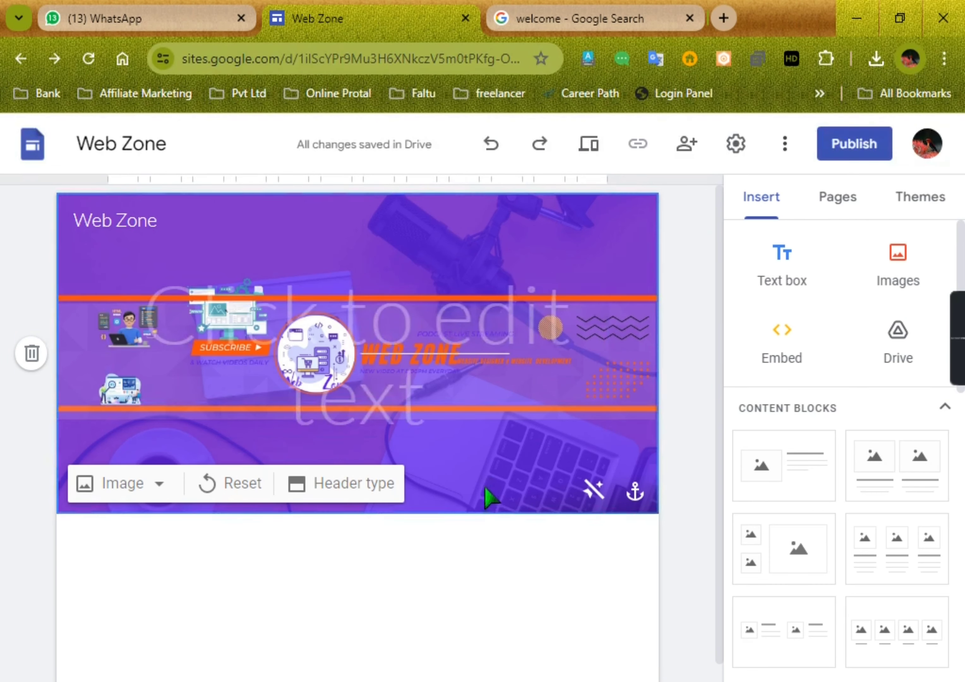
{"action": "left_click", "coordinate": [396, 349]}
{"action": "left_click", "coordinate": [68, 367]}
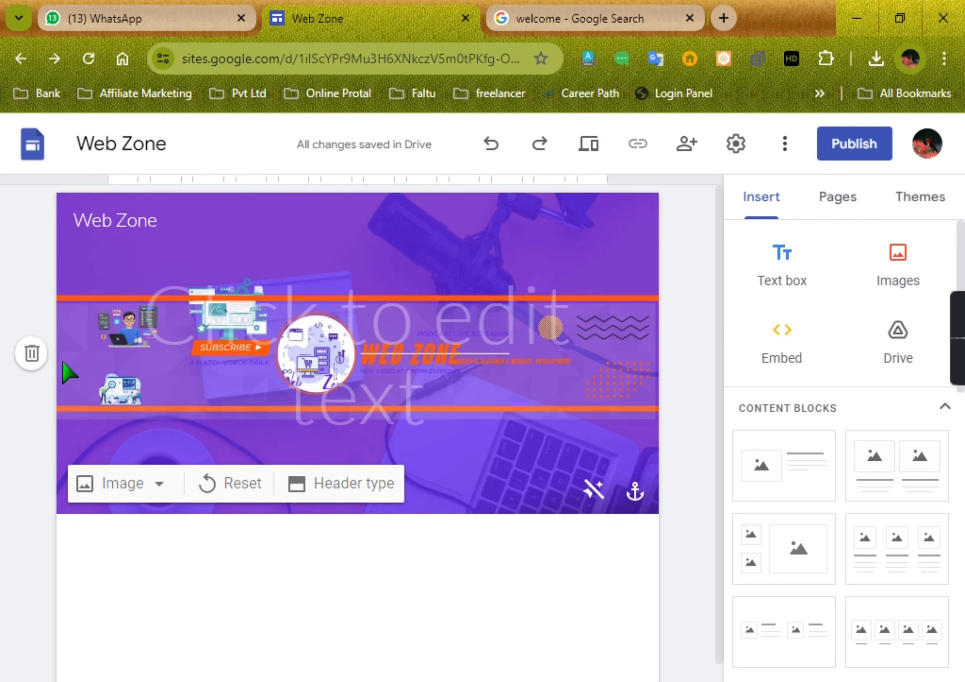
Step: Paste the cut title text back into the header's title box, deleting the misplaced copy below the header and the extra blank line
{"action": "key", "text": "ctrl+v"}
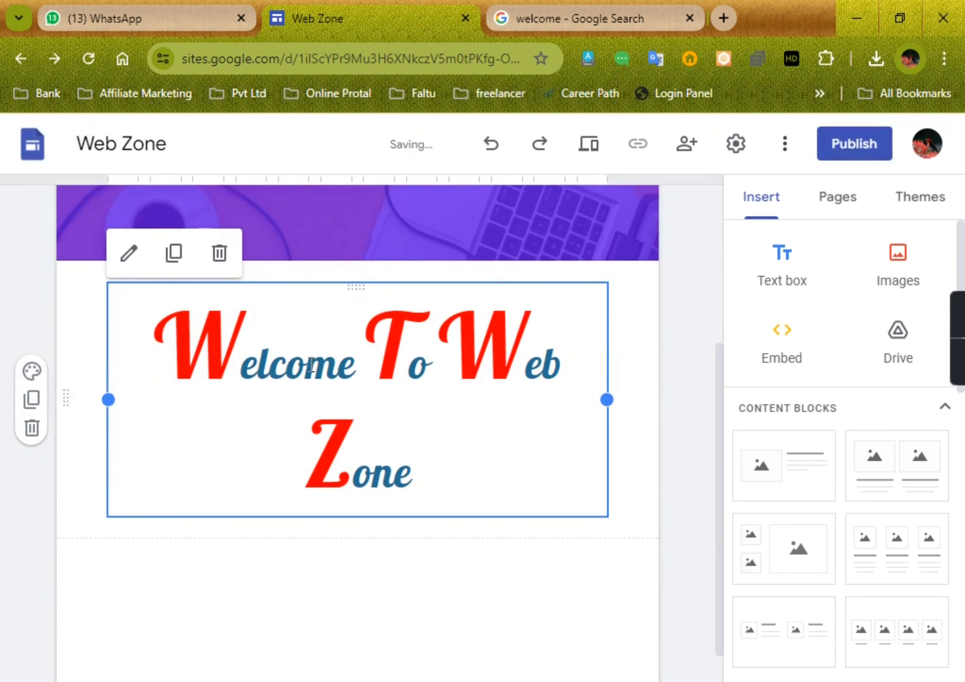
{"action": "left_click", "coordinate": [220, 253]}
{"action": "left_click", "coordinate": [345, 383]}
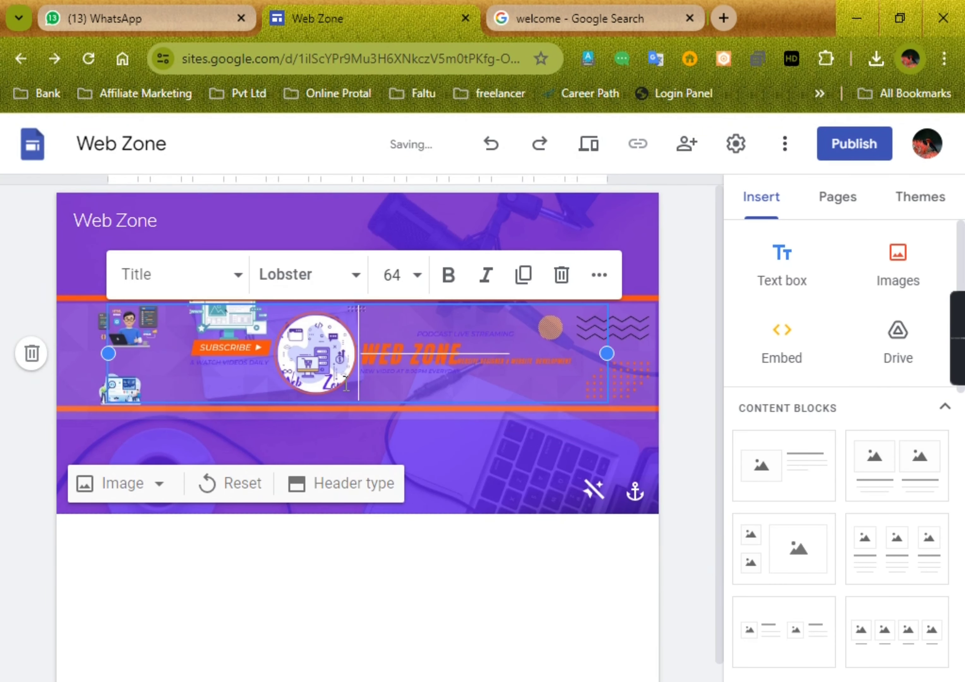
{"action": "key", "text": "ctrl+v"}
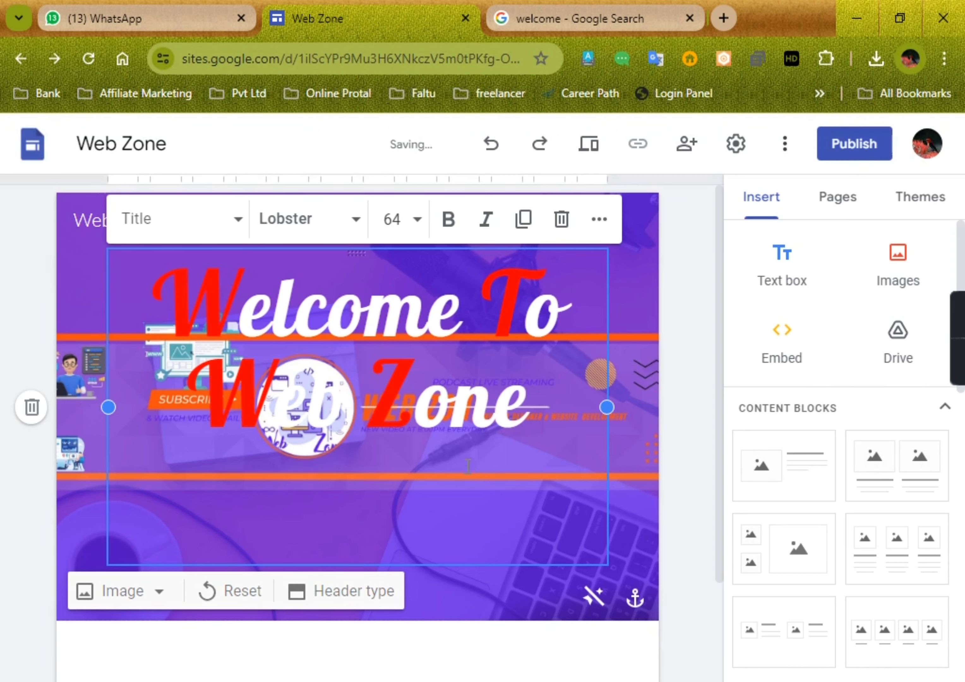
{"action": "key", "text": "BackSpace"}
{"action": "key", "text": "BackSpace"}
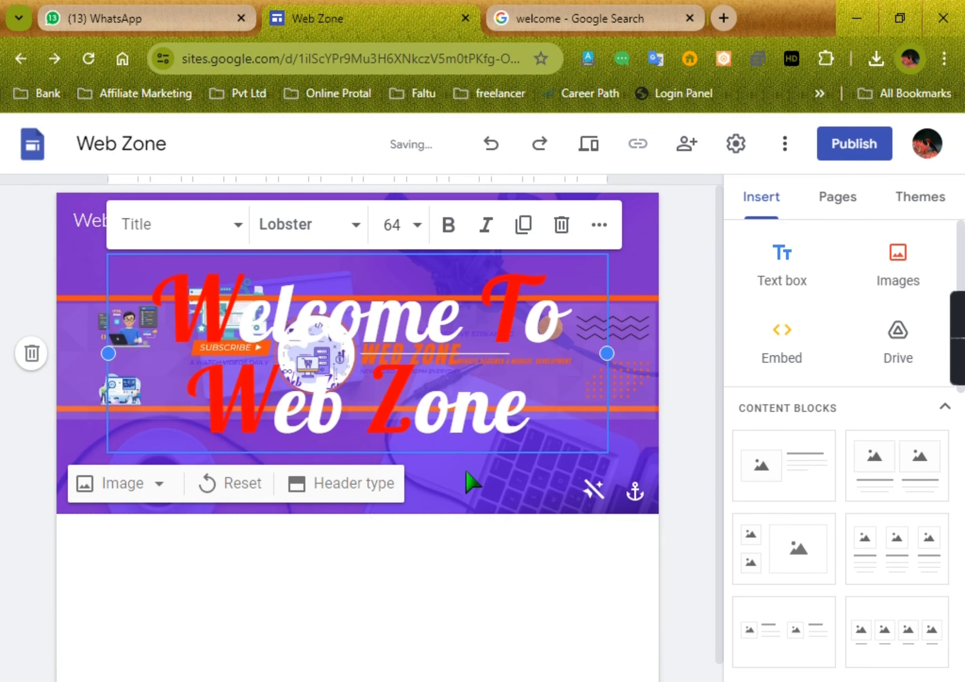
Step: Turn the header's readability adjustment back on and open the publish dialog with its web address field active
{"action": "left_click", "coordinate": [471, 487]}
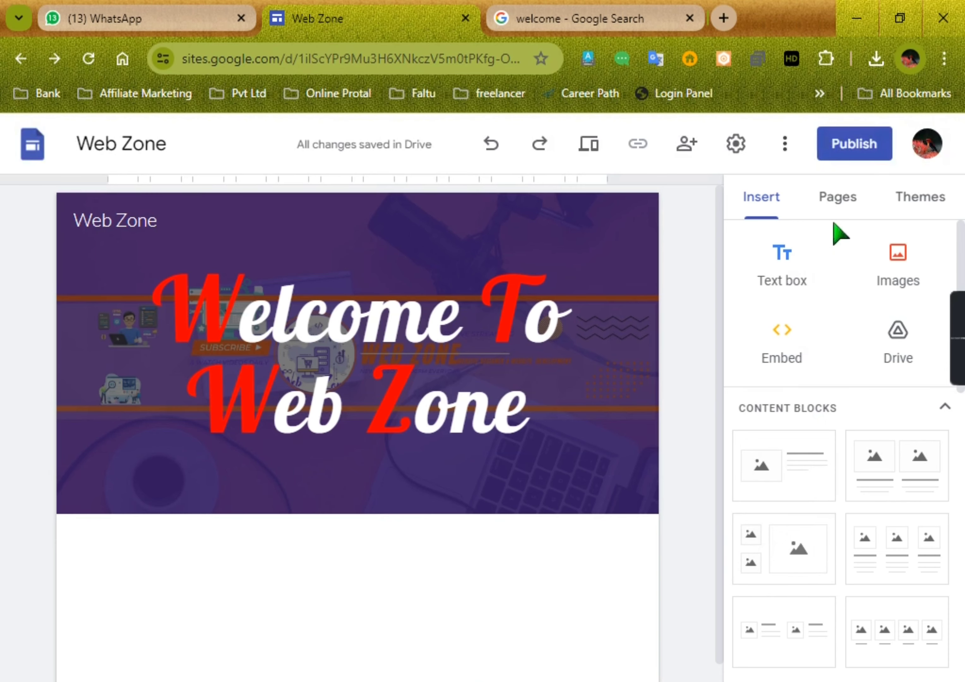
{"action": "left_click", "coordinate": [826, 162]}
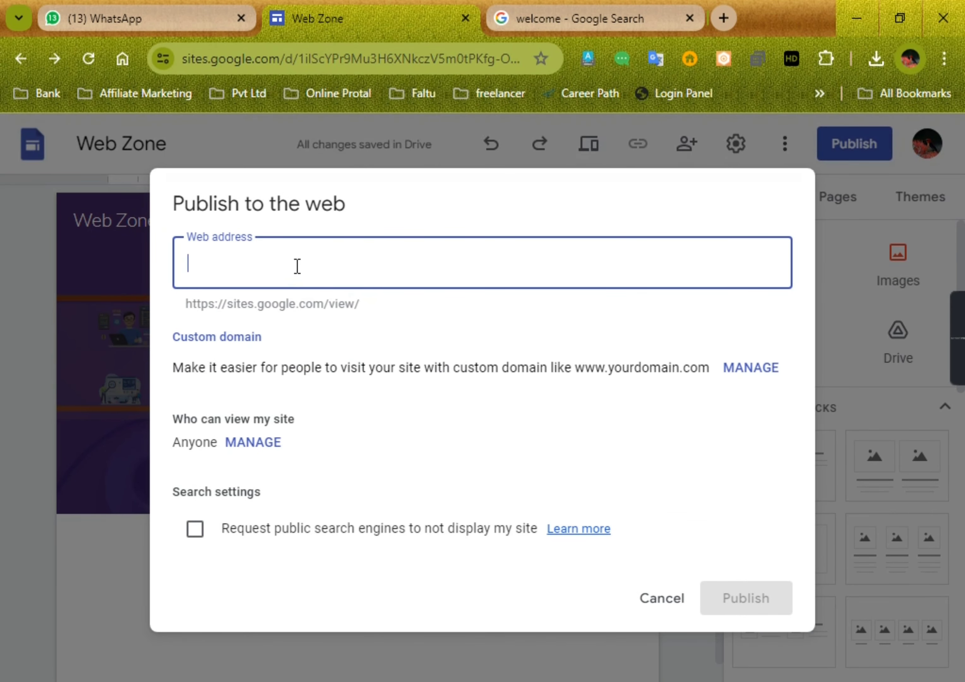
{"action": "left_click_drag", "start_coordinate": [313, 310], "coordinate": [344, 305]}
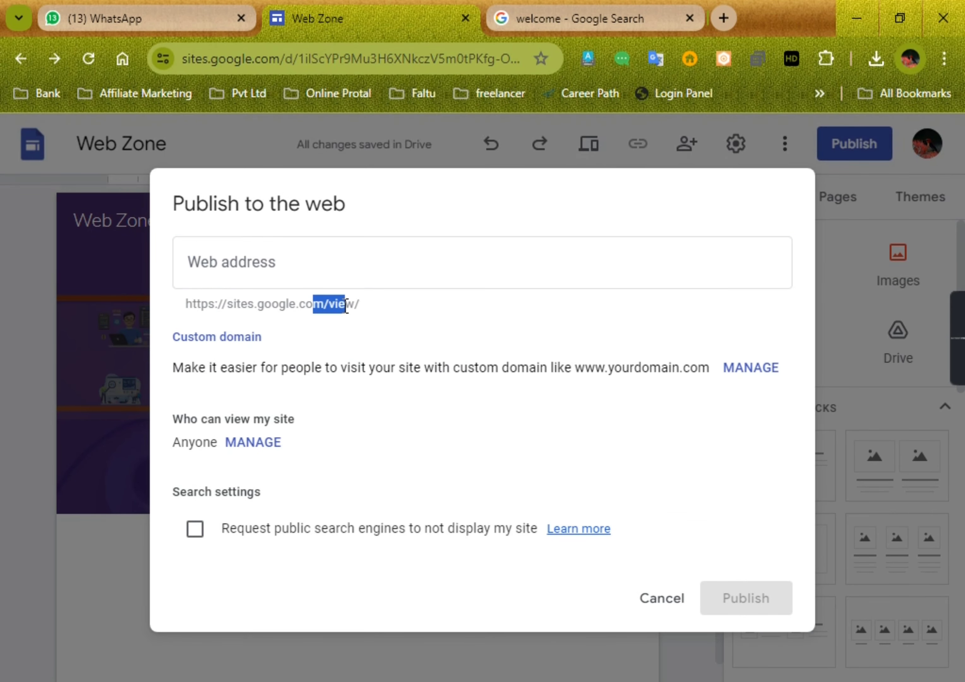
{"action": "left_click", "coordinate": [361, 309]}
{"action": "left_click", "coordinate": [340, 275]}
Step: Examine the web addresses in the Google search results for "welcome" and return to the publish dialog
{"action": "left_click", "coordinate": [638, 23]}
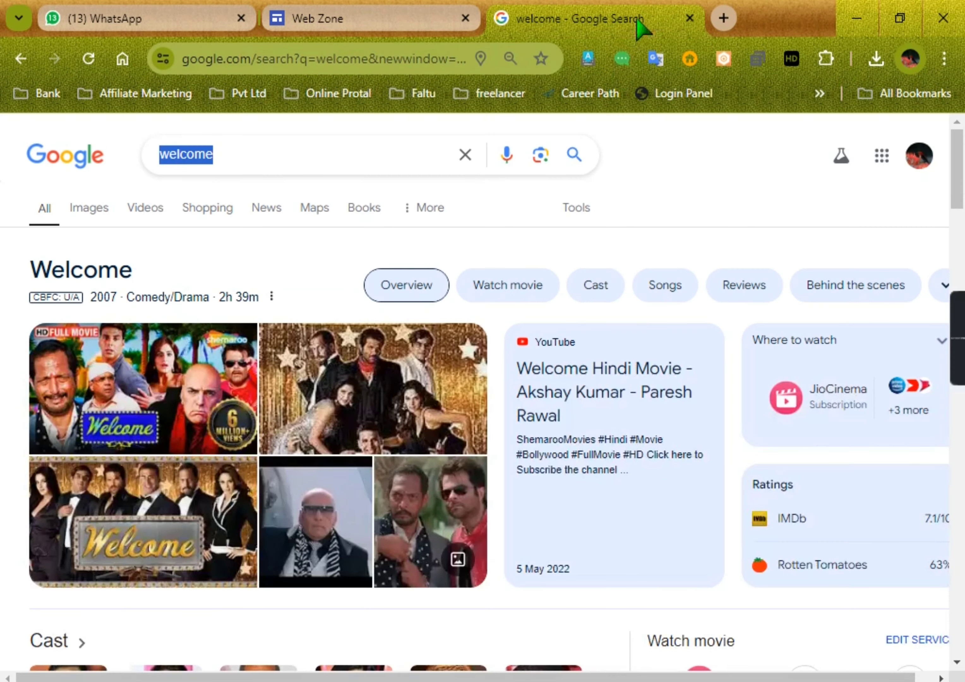
{"action": "scroll", "coordinate": [425, 331], "scroll_direction": "down", "scroll_amount": 7}
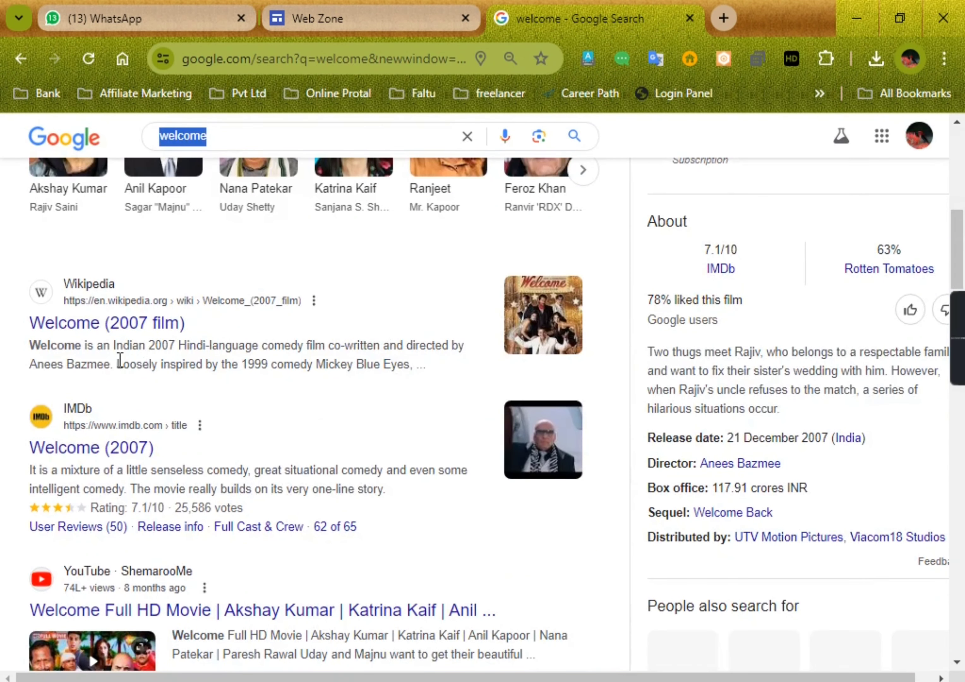
{"action": "scroll", "coordinate": [121, 360], "scroll_direction": "down", "scroll_amount": 10}
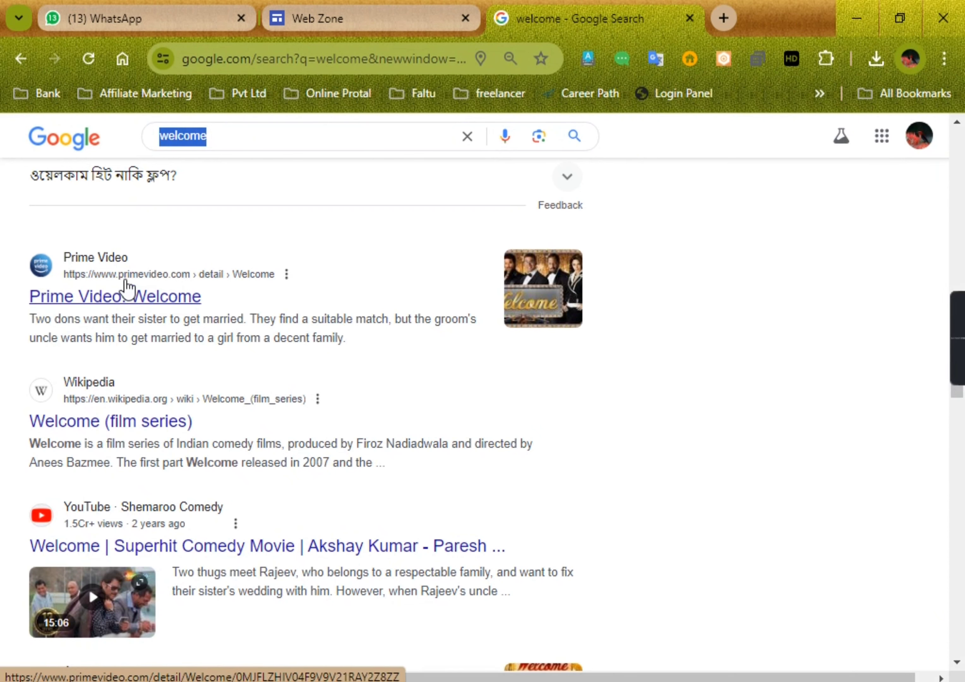
{"action": "left_click", "coordinate": [411, 10]}
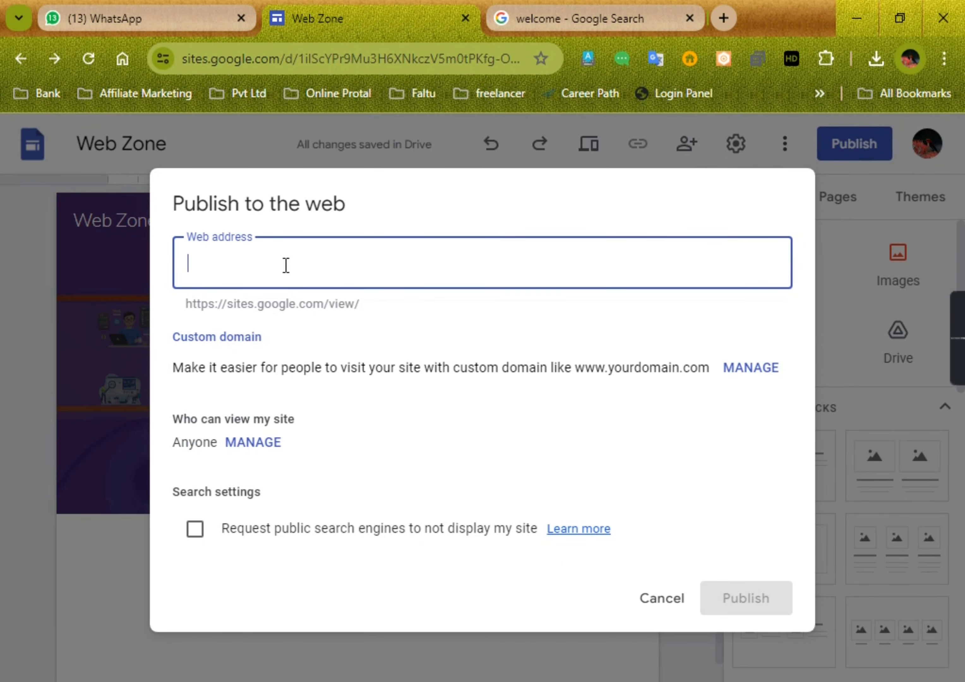
Step: Enter webzone as the site's web address, dismiss the ScreenRec notification, and extend the address to webzonegaz
{"action": "type", "text": "we"}
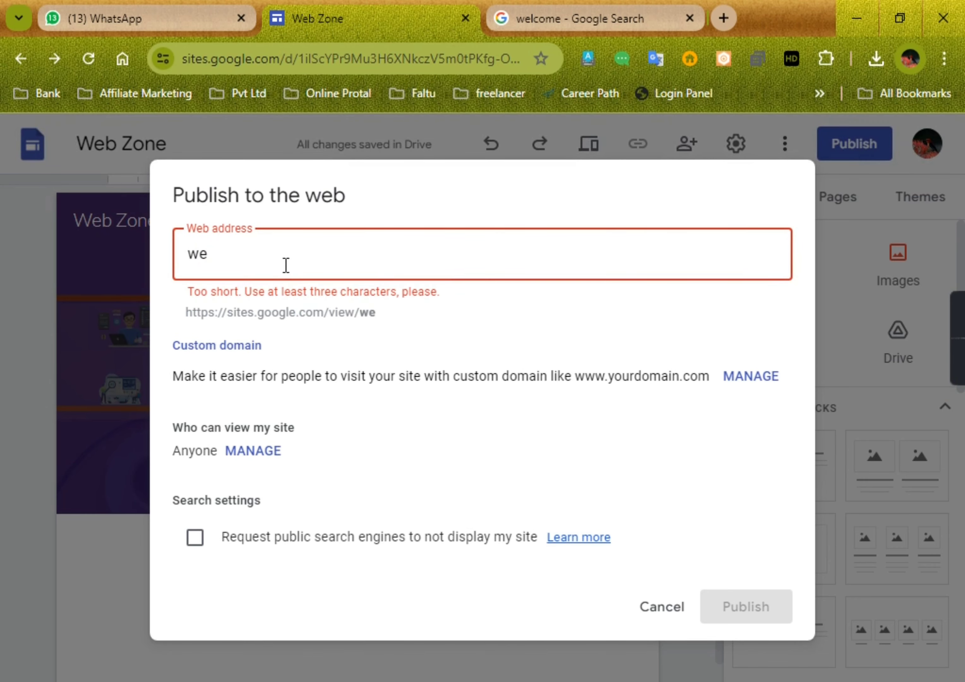
{"action": "type", "text": "bzone"}
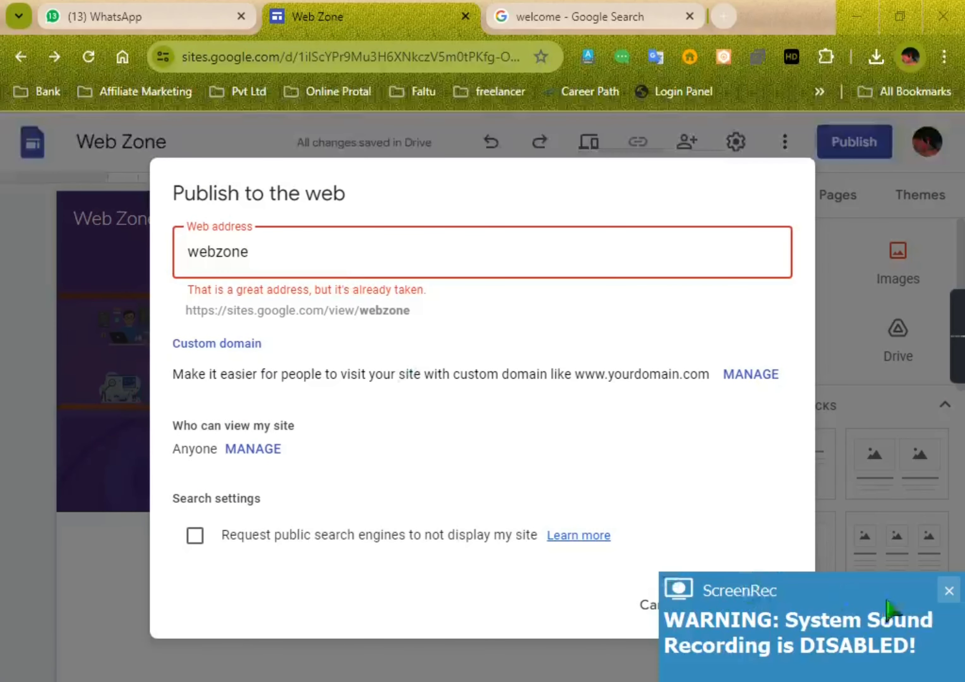
{"action": "left_click", "coordinate": [948, 591]}
{"action": "left_click", "coordinate": [386, 258]}
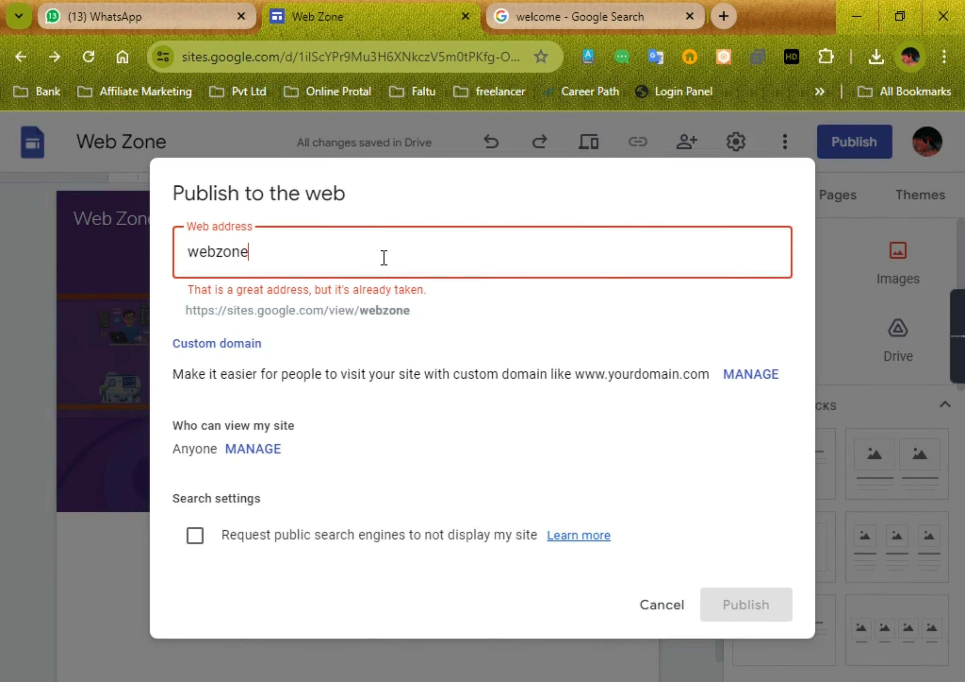
{"action": "type", "text": "gaz"}
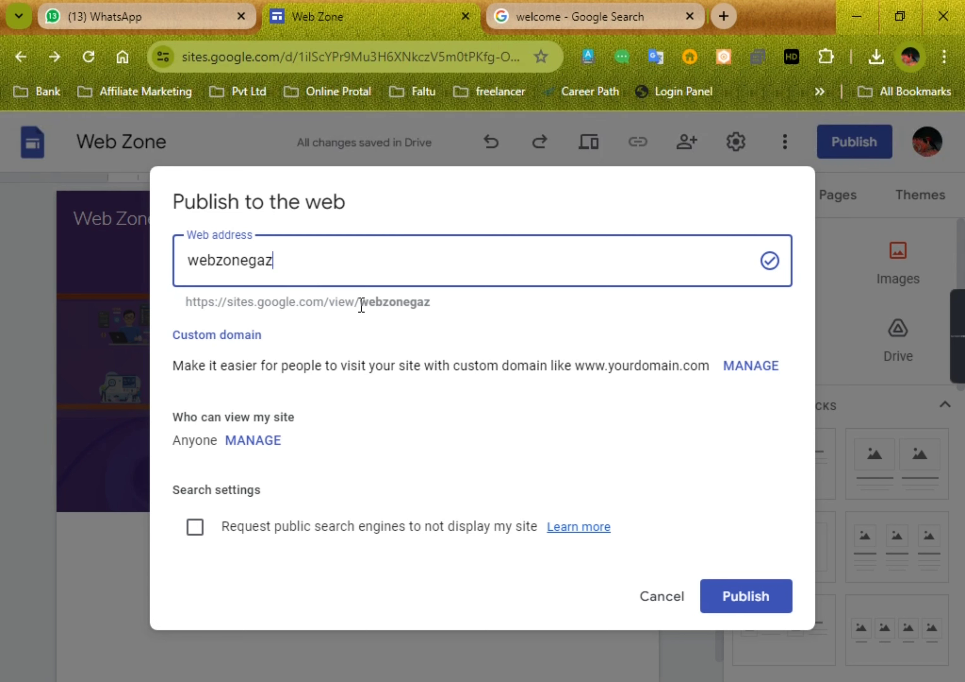
Step: Publish the site under the webzonegaz address and view the live page's header title
{"action": "left_click_drag", "start_coordinate": [366, 327], "coordinate": [377, 303]}
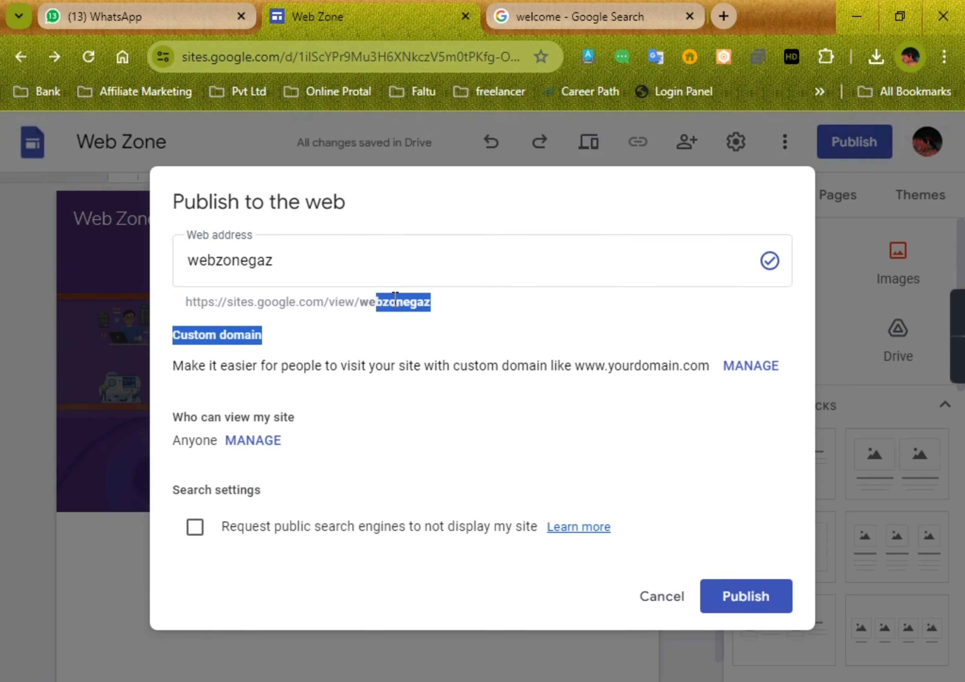
{"action": "left_click", "coordinate": [370, 302]}
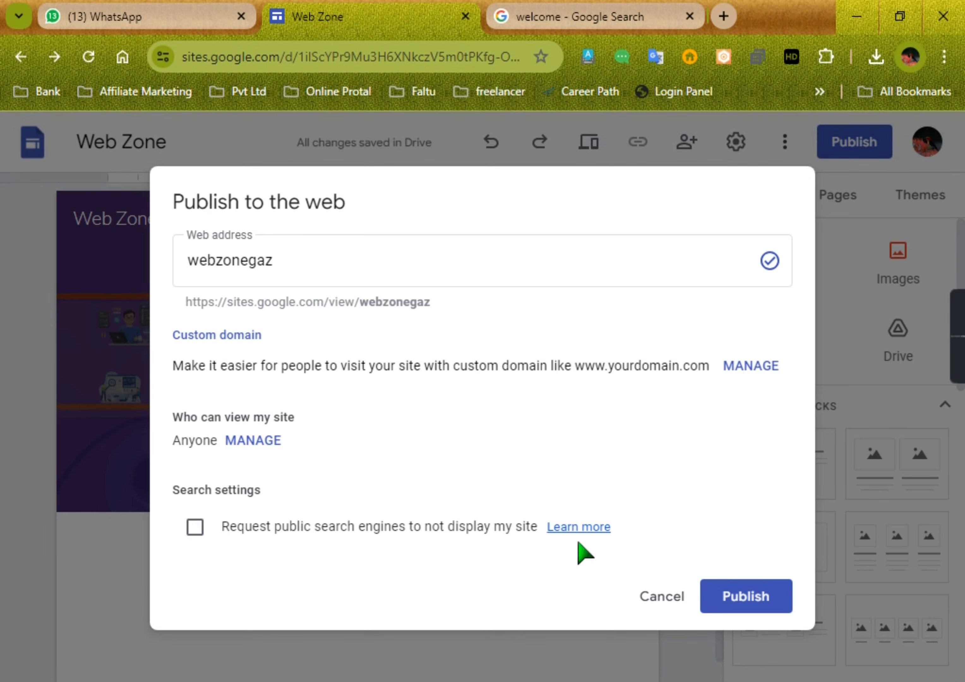
{"action": "left_click", "coordinate": [745, 604]}
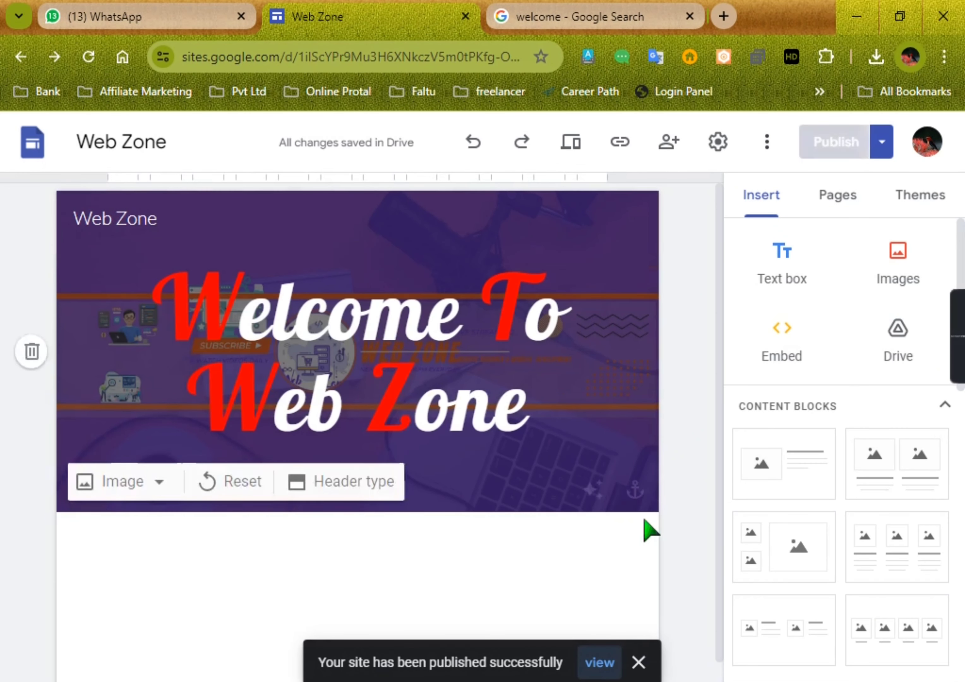
{"action": "left_click", "coordinate": [600, 663]}
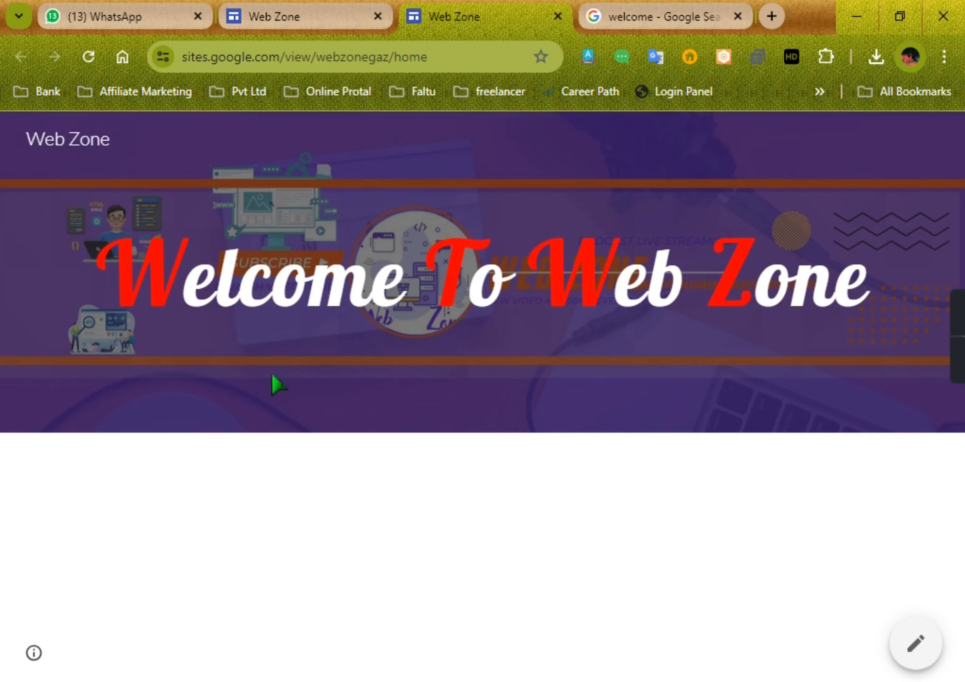
{"action": "left_click_drag", "start_coordinate": [106, 264], "coordinate": [814, 288]}
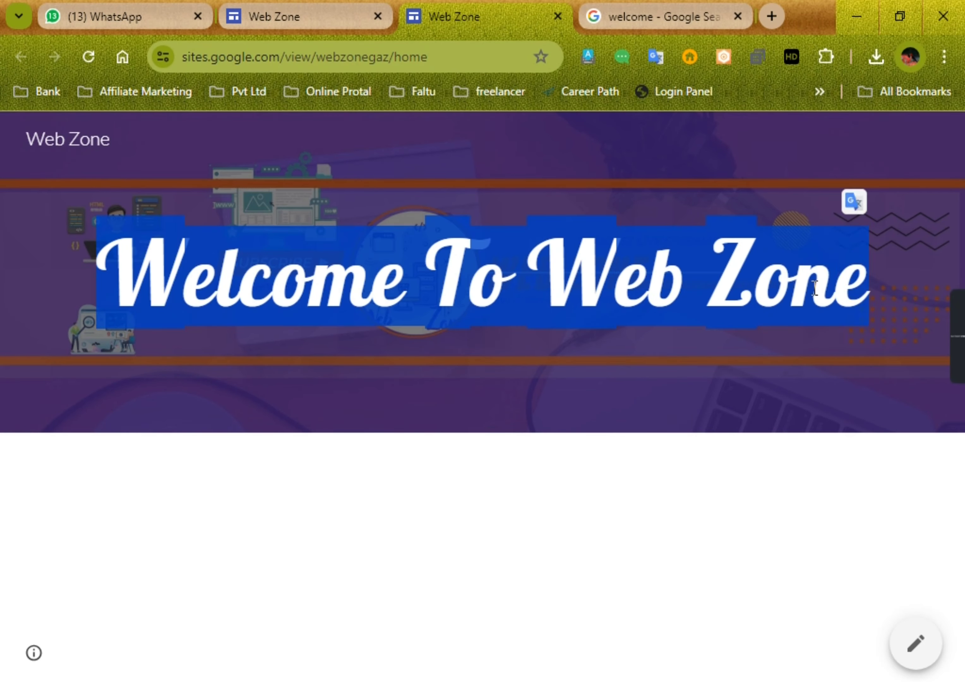
{"action": "left_click", "coordinate": [1, 147]}
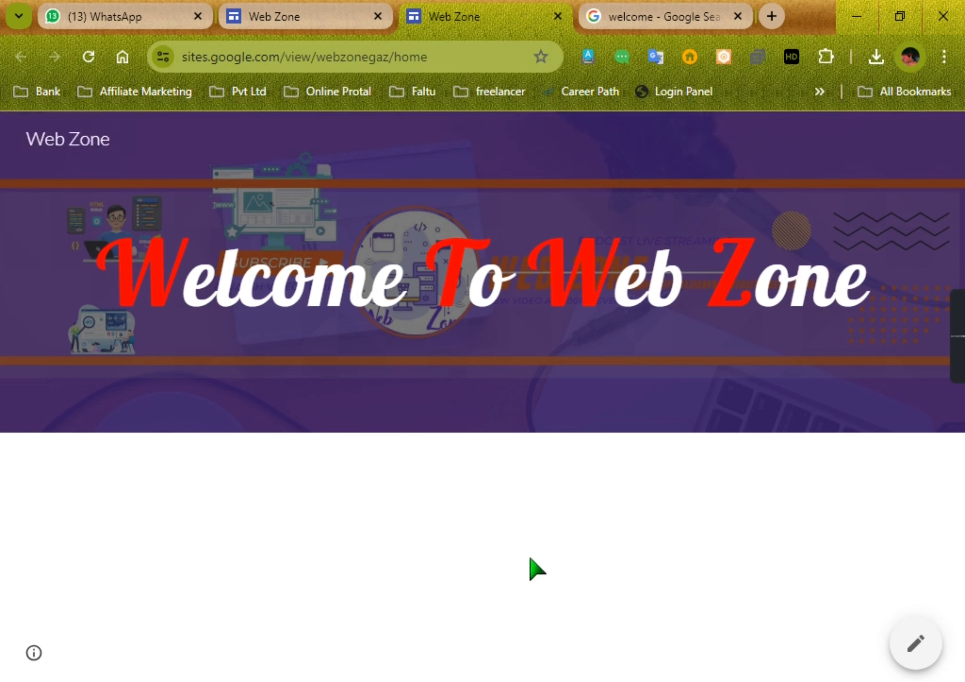